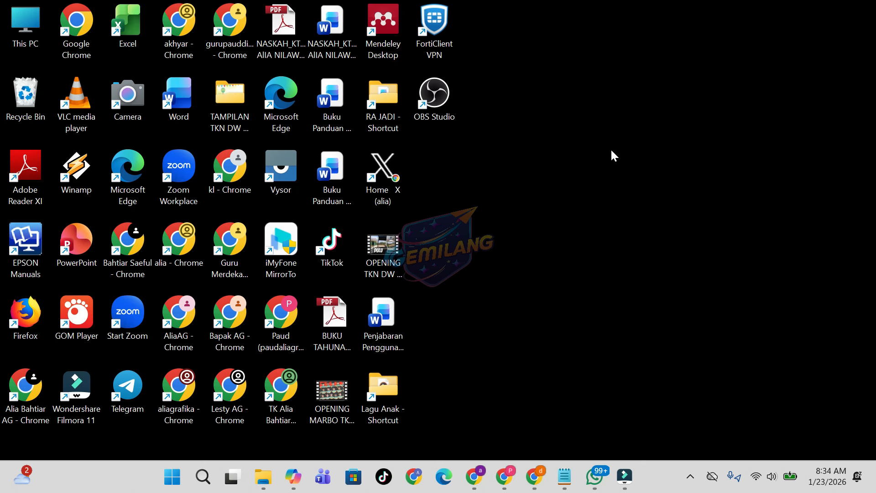
Copy the Gilang character prompt, from "Buatkan Promt Siap Produksi" through "Karakter suara :", from the Notepad file "Membuat Promt Tokoh Utama"
left_click(534, 476)
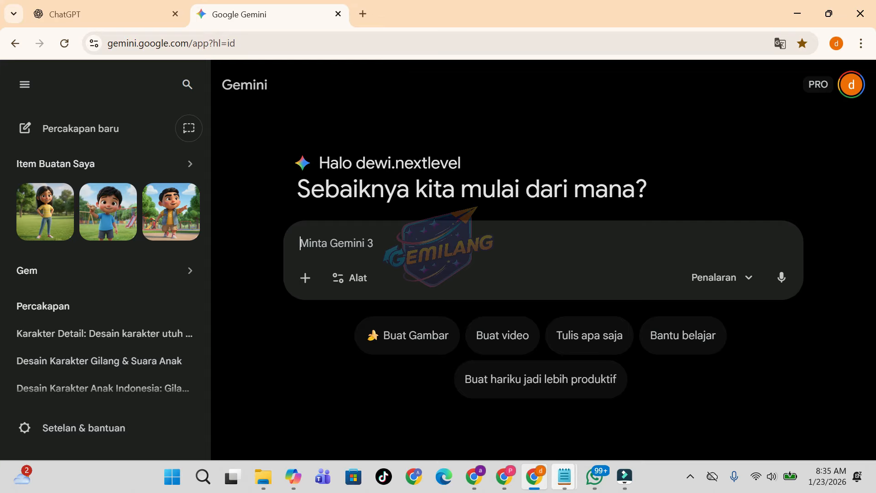
mouse_move(565, 477)
left_click(621, 444)
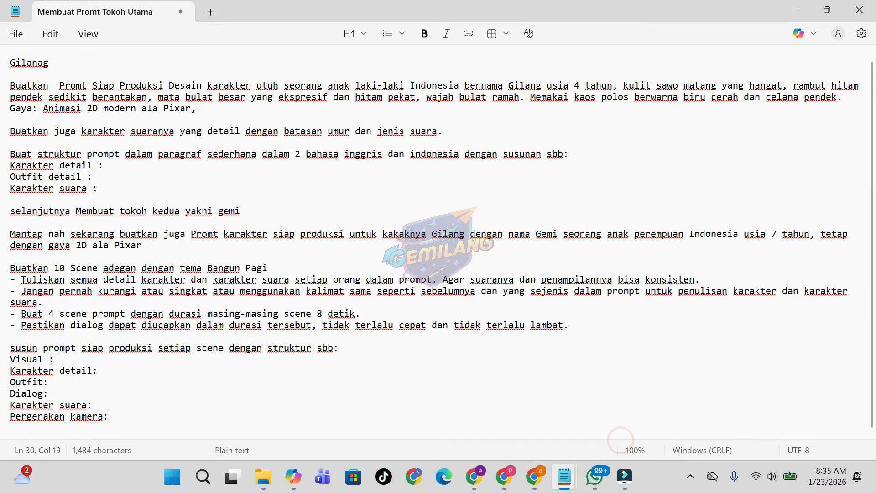
left_click(10, 86)
left_click_drag(10, 86, 11, 199)
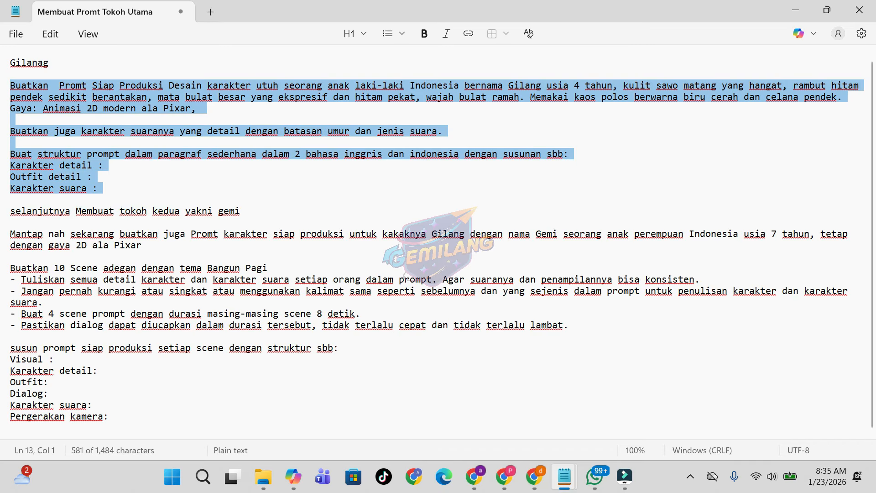
Switch to Gemini in Chrome, paste the copied Gilang character prompt, review its text and submit it
left_click(534, 476)
type("Buat struktur prompt dalam paragraf sederhana dalam 2 bahasa inggris dan indonesia dengan susunan sbb: Karakter detail : Outfit detail : Karakter suara :")
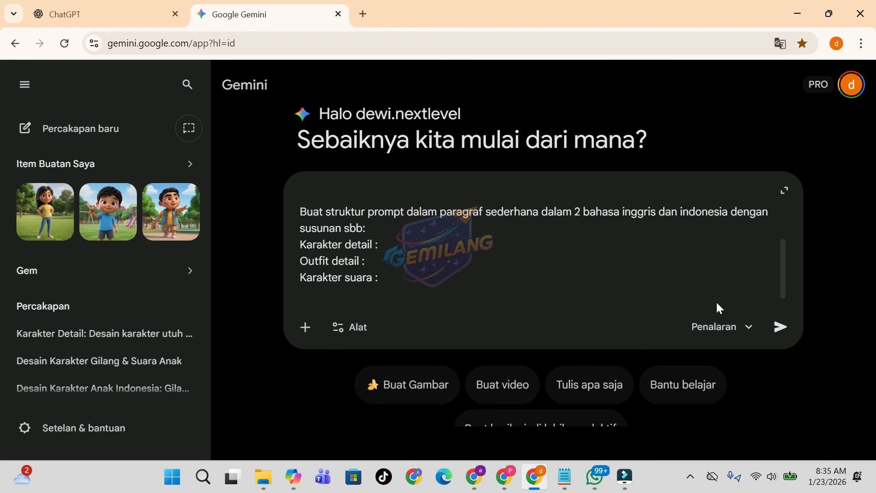
scroll(782, 263, "up", 3)
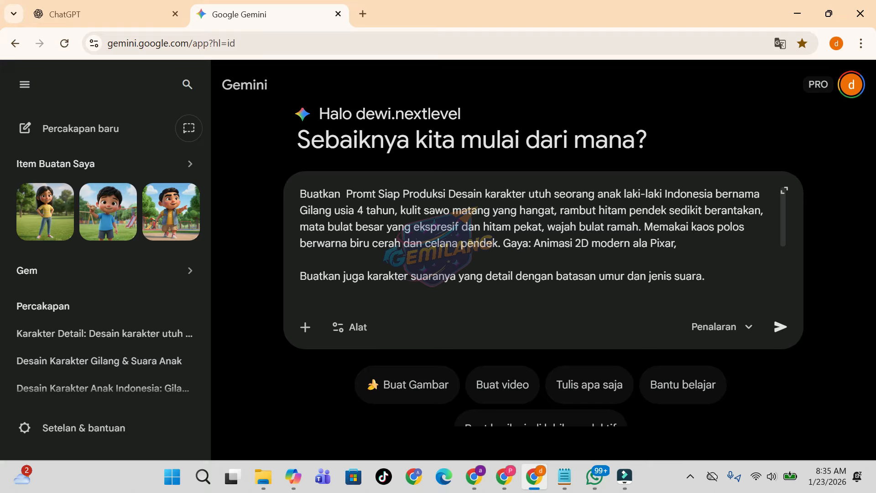
left_click_drag(504, 243, 665, 242)
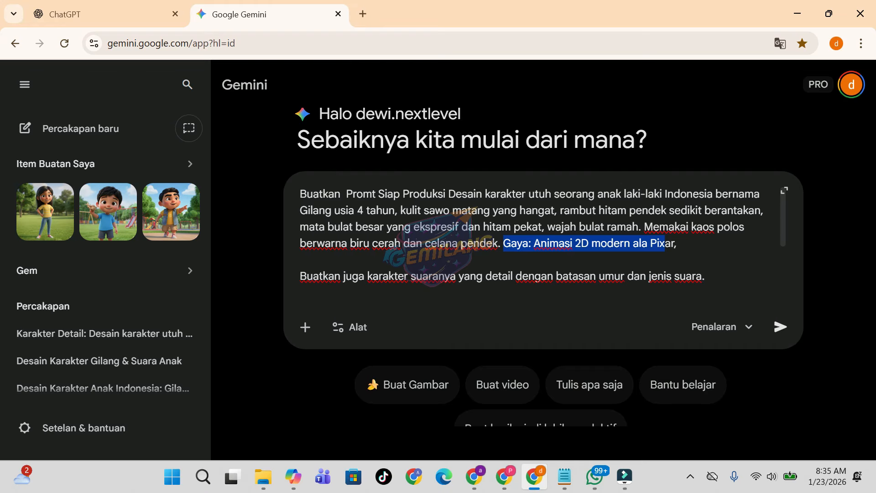
scroll(534, 246, "down", 2)
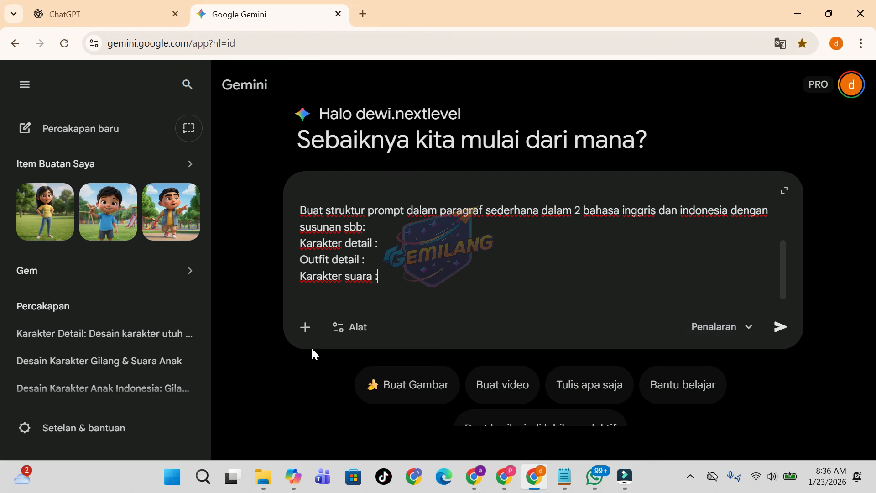
left_click(781, 327)
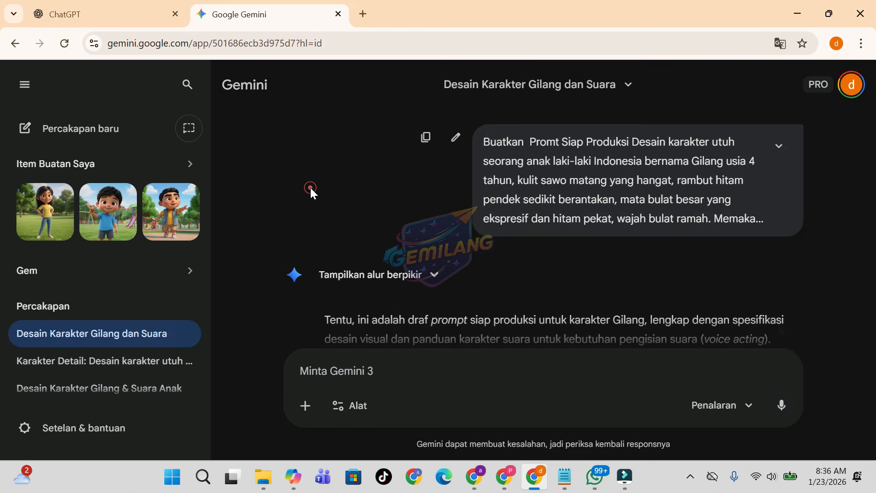
Review Gemini's response and copy the "Karakter Detail" and "Outfit Detail" paragraphs of the Versi Bahasa Indonesia
scroll(311, 188, "down", 3)
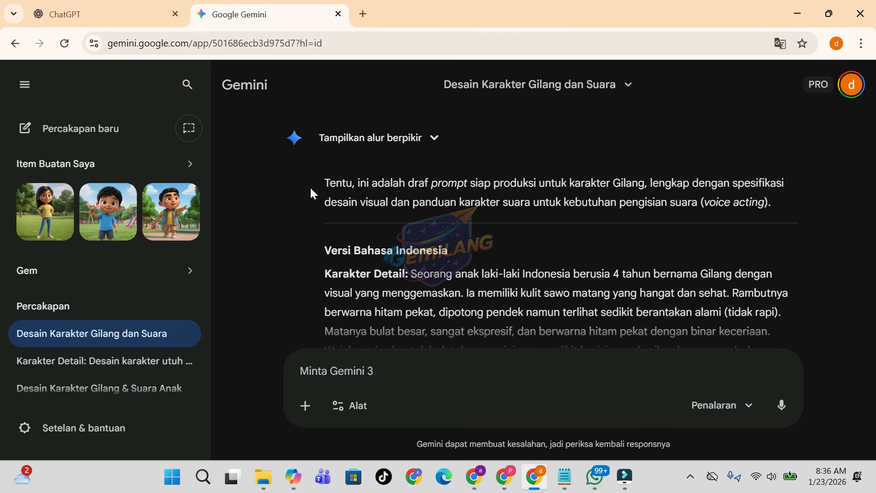
scroll(310, 191, "down", 2)
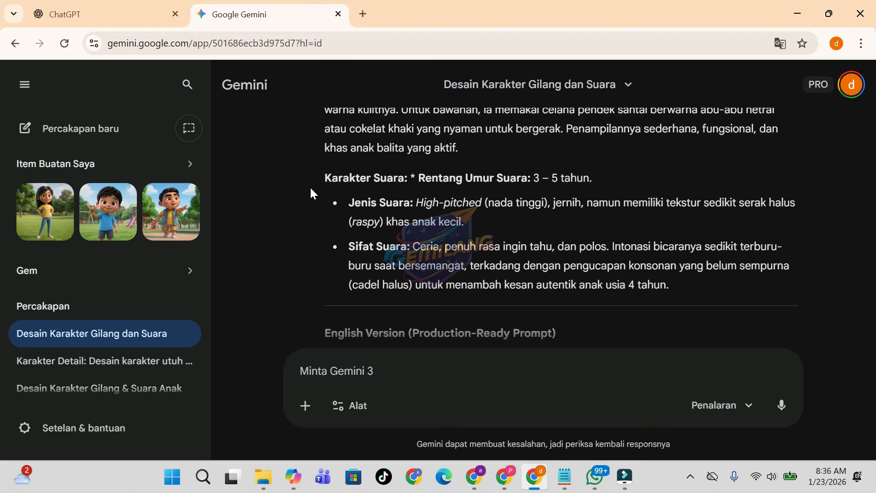
scroll(311, 189, "up", 4)
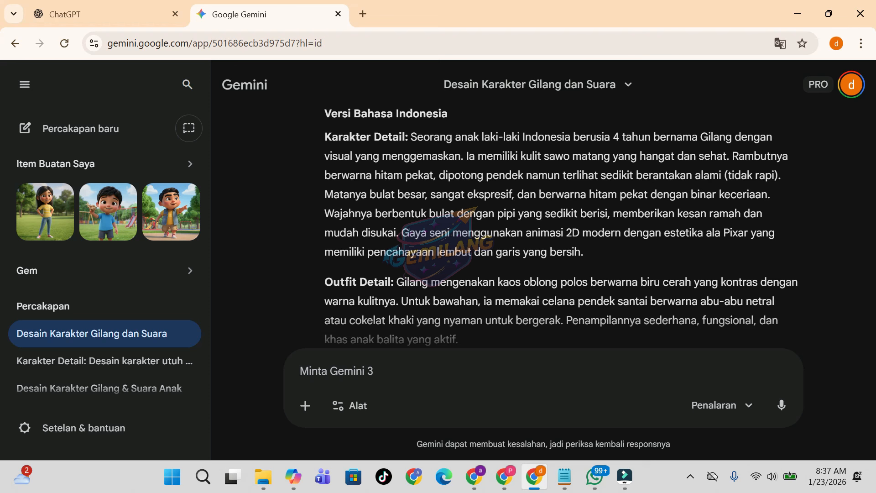
left_click_drag(324, 135, 467, 333)
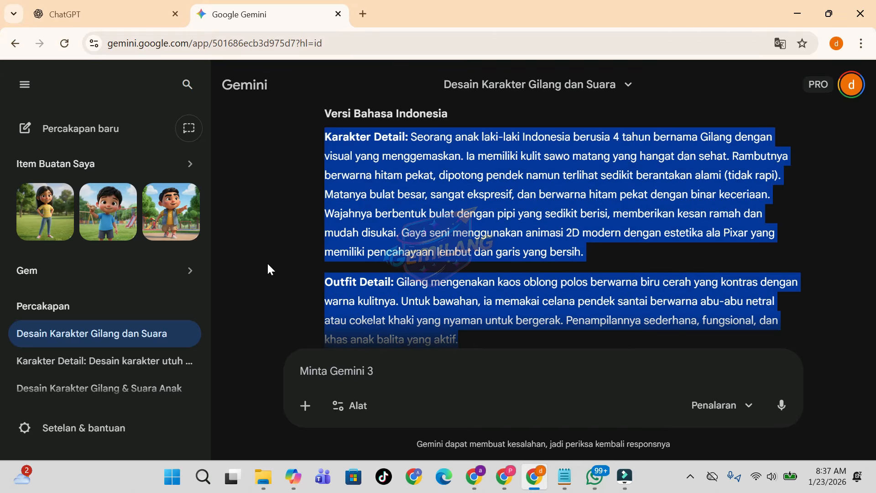
Start a new Gemini conversation and paste Gilang's character and outfit details as the prompt
left_click(27, 130)
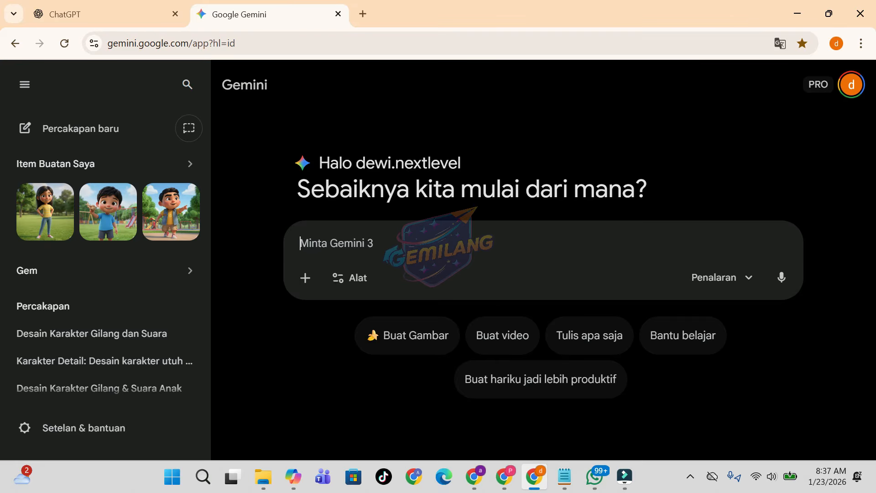
left_click(348, 238)
right_click(310, 249)
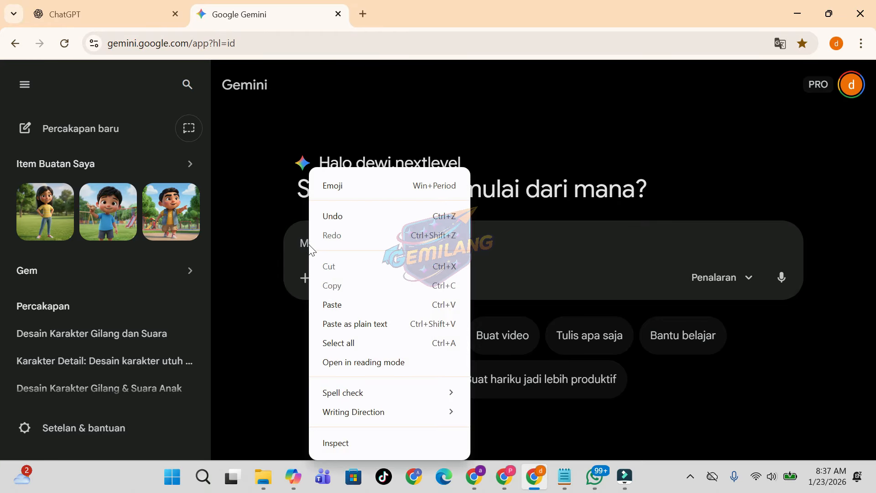
left_click(340, 305)
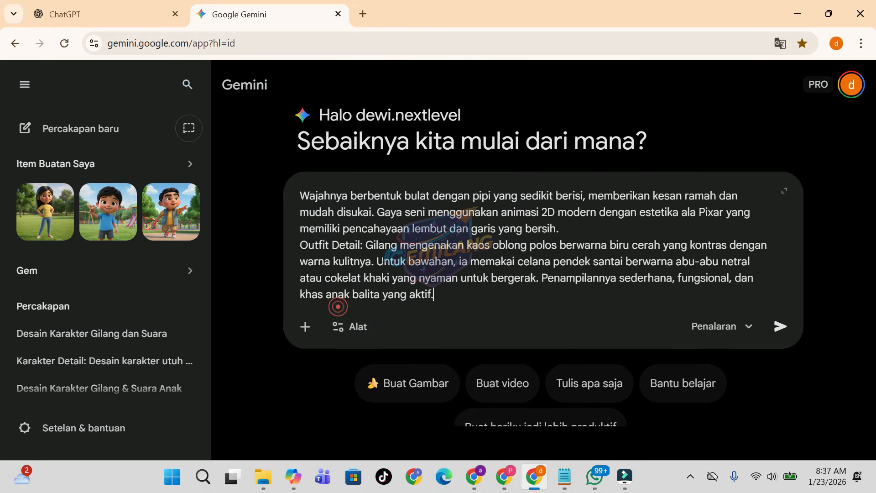
Set the model to Cepat with the Buat gambar tool and submit Gilang's details to generate his image
left_click(737, 326)
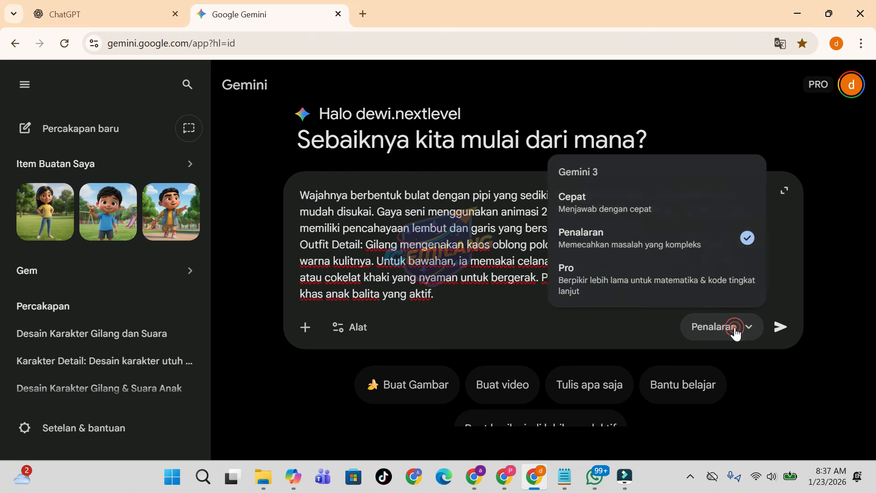
left_click(617, 204)
left_click(339, 328)
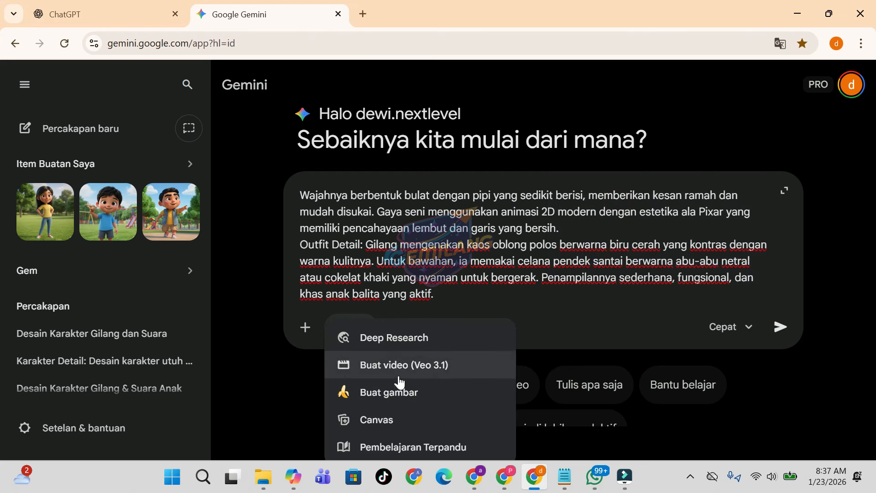
left_click(389, 392)
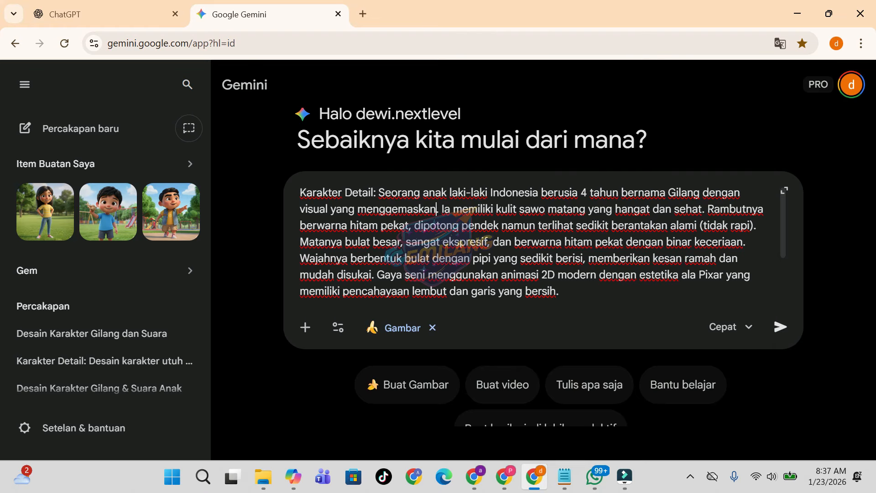
type("Outfit Detail: Gilang mengenakan kaos oblong polos berwarna biru cerah yang kontras dengan warna kulitnya. Untuk bawahan, ia memakai celana pendek santai berwarna abu-abu netral atau cokelat khaki yang nyaman untuk bergerak. Penampilannya sederhana, fungsional, dan khas anak balita yang aktif.")
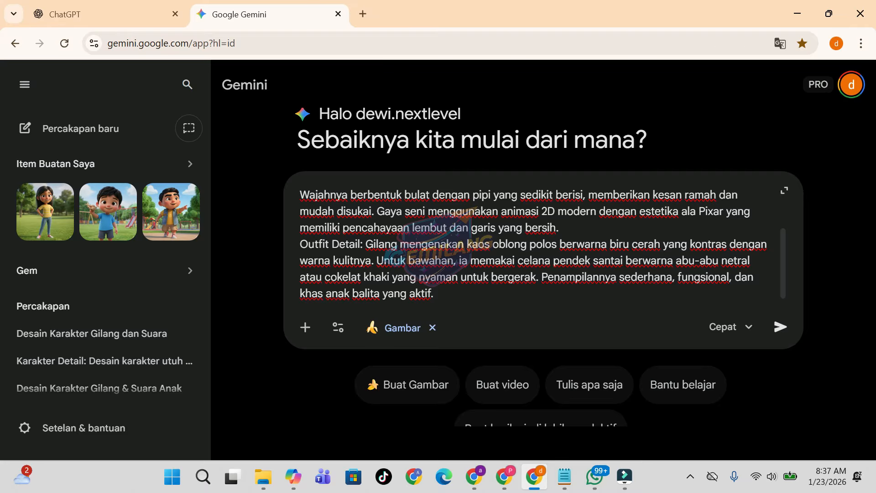
left_click(784, 327)
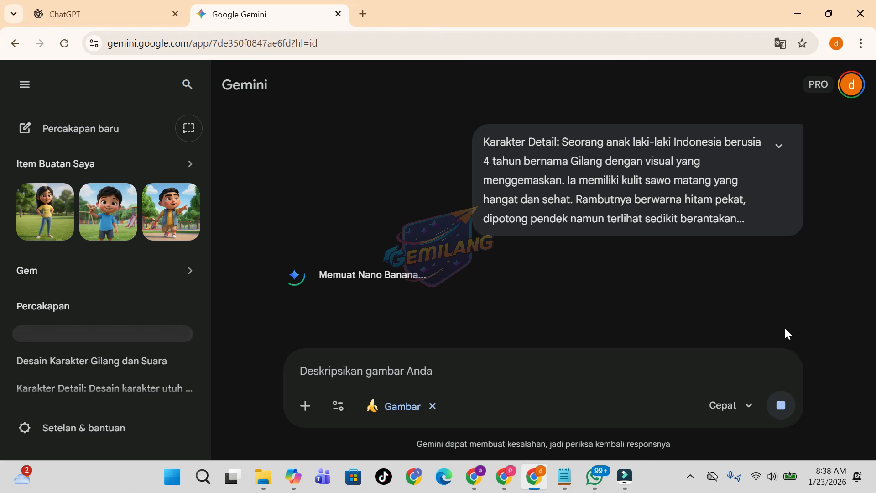
Examine the generated image of Gilang from head to legs
mouse_move(485, 233)
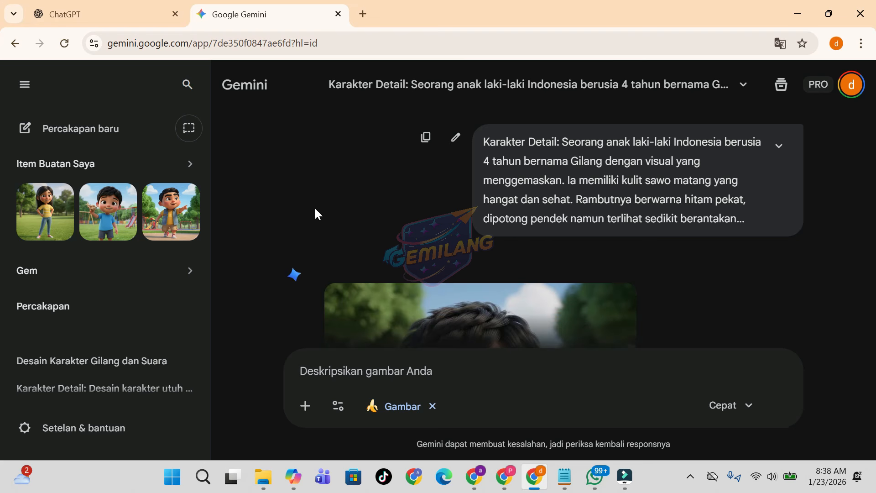
scroll(315, 212, "down", 4)
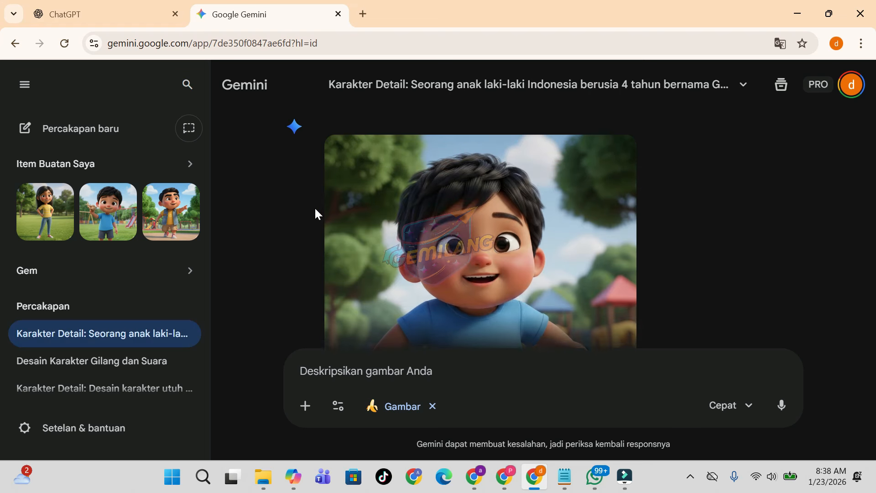
scroll(315, 212, "down", 2)
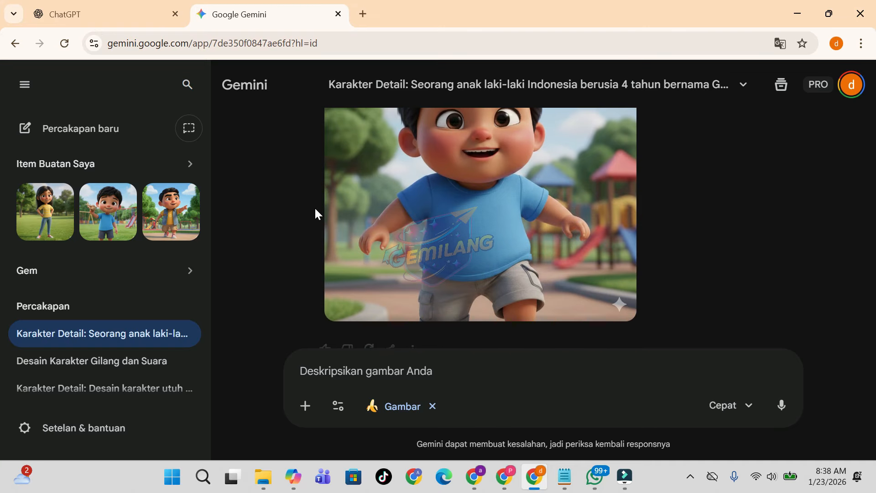
scroll(314, 212, "up", 1)
scroll(315, 211, "up", 2)
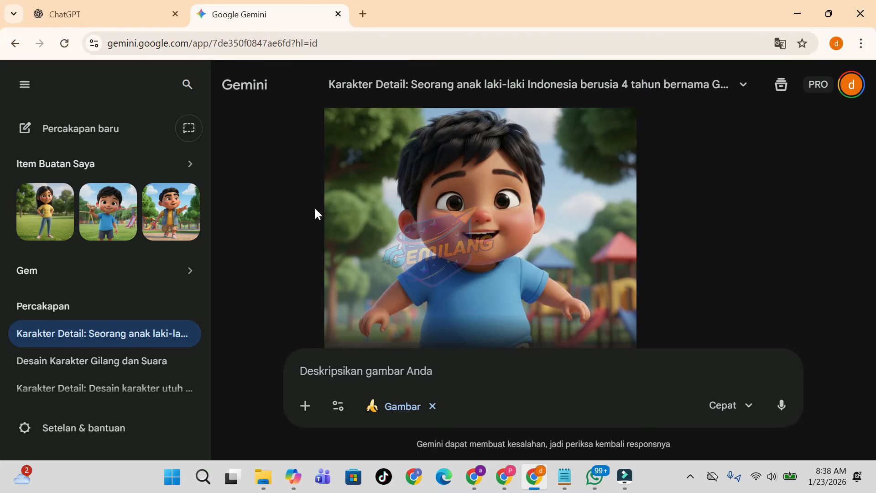
Reopen the "Desain Karakter Gilang dan Suara" conversation at its Indonesian character description
left_click(96, 360)
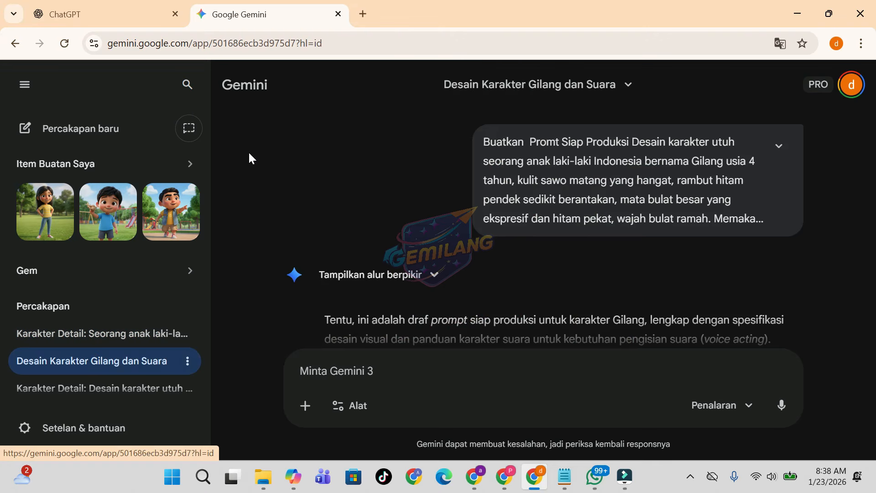
left_click(250, 152)
scroll(250, 152, "down", 1)
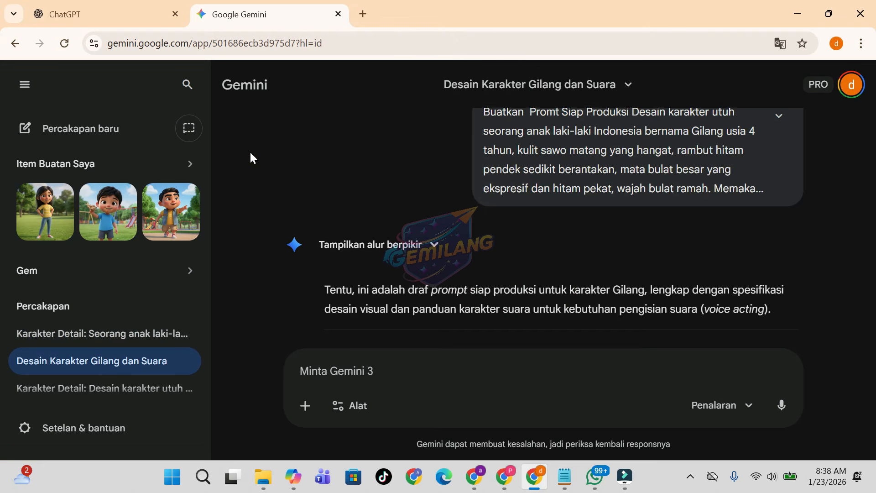
scroll(251, 153, "down", 4)
Switch to Notepad and copy the paragraph requesting a prompt for Gilang's older sister Gemi, starting with "Mantap nah sekarang"
left_click(565, 477)
left_click_drag(10, 234, 71, 257)
key("ctrl+c")
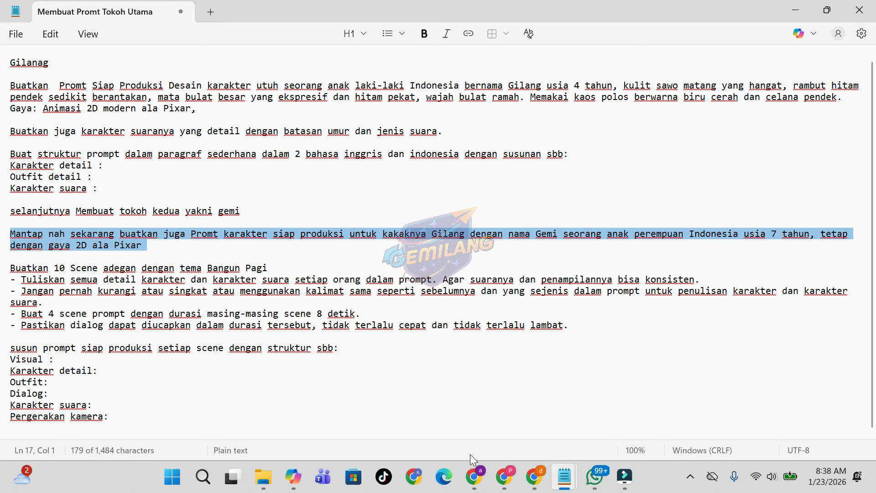
Paste the copied Gemi character request into the "Desain Karakter Gilang dan Suara" conversation in Gemini and submit it
left_click(534, 477)
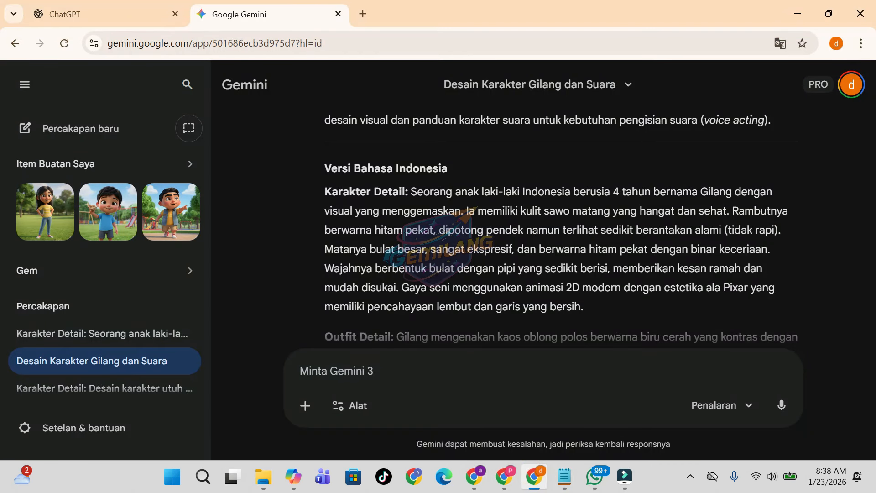
left_click(299, 175)
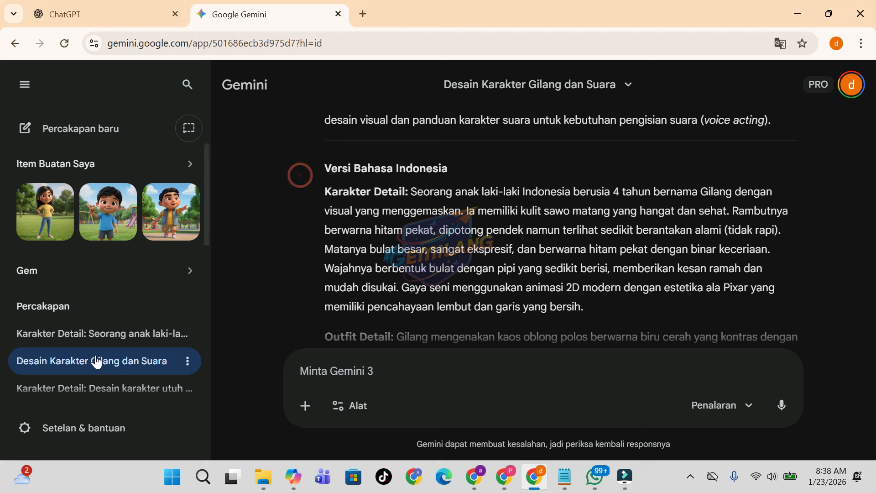
left_click(90, 362)
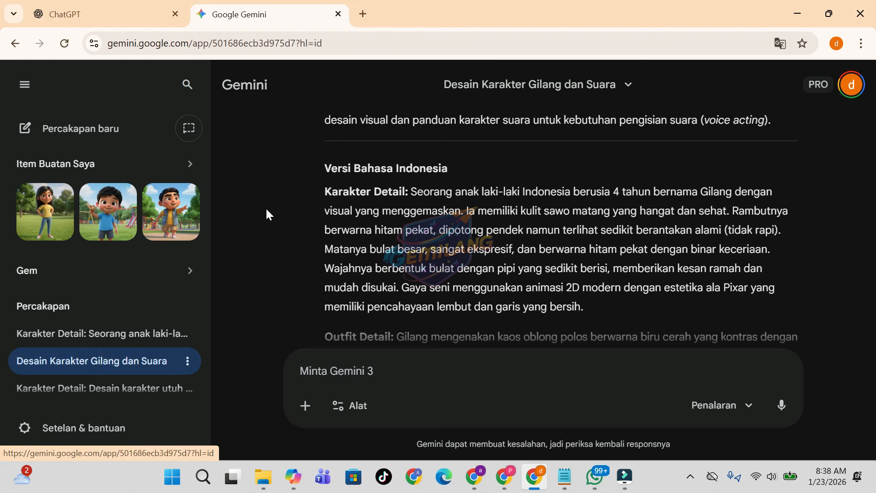
left_click(303, 368)
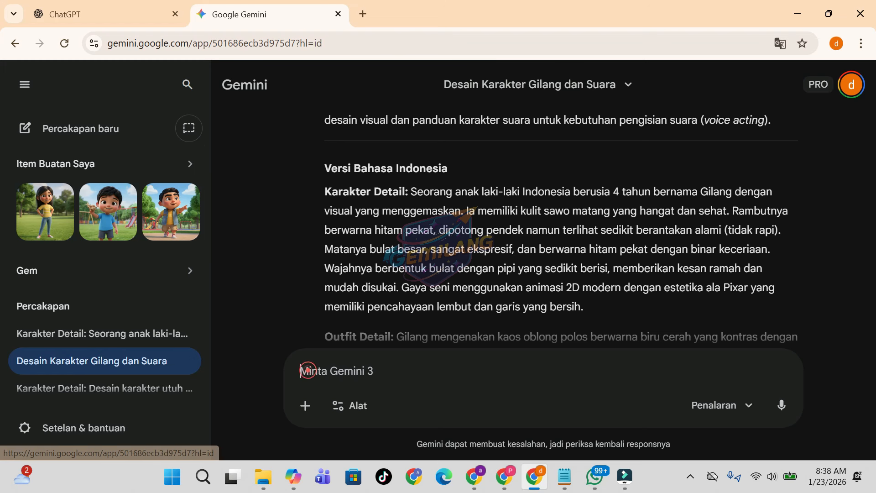
key("ctrl+v")
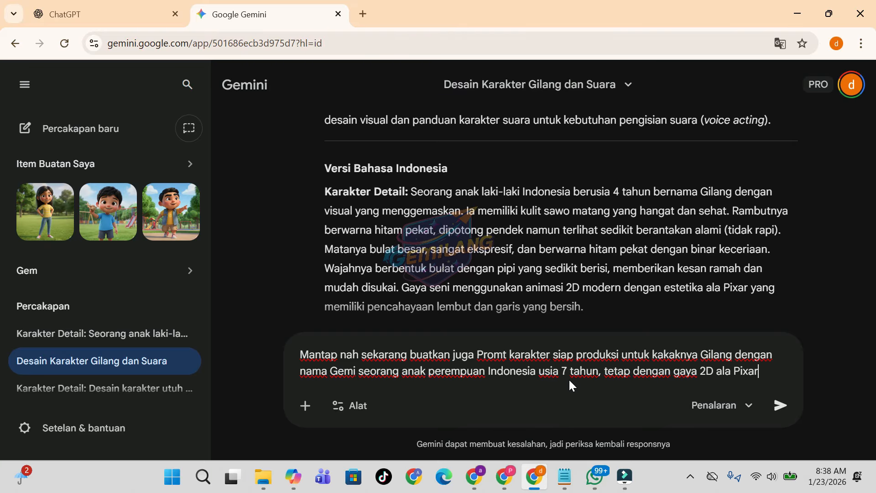
left_click(781, 405)
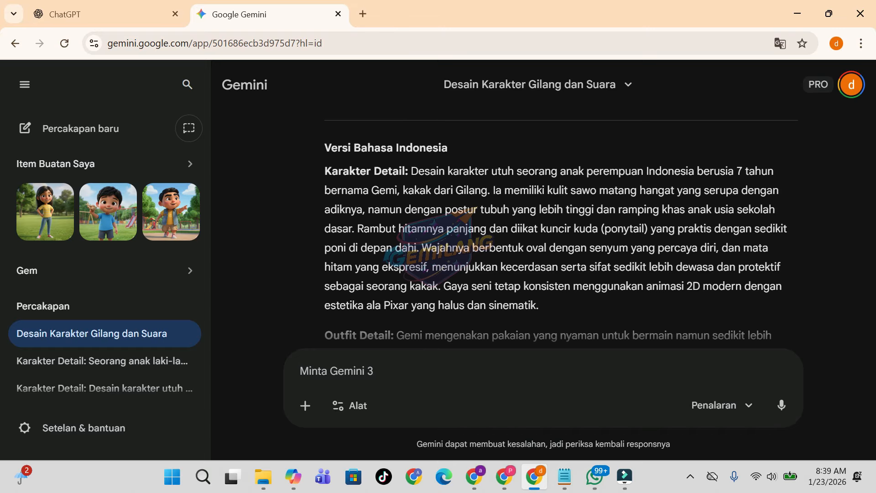
Read through the generated character, outfit and voice description for Gemi
key("Down")
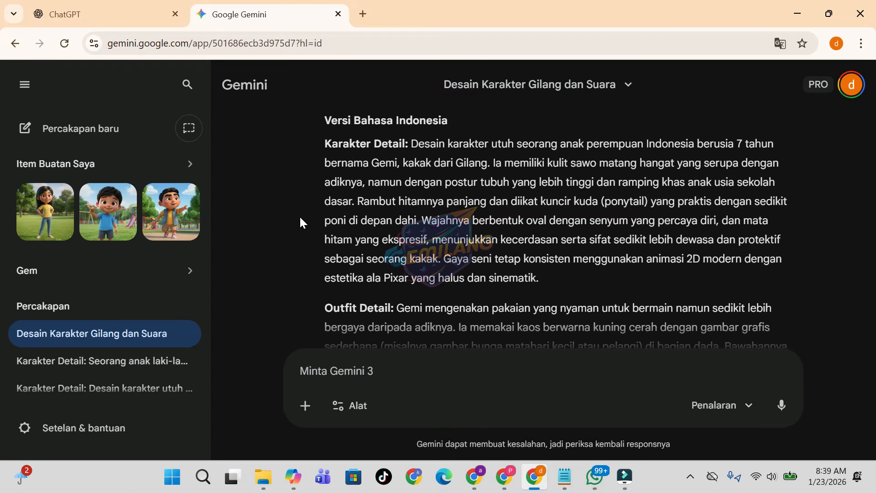
scroll(299, 215, "down", 3)
scroll(300, 221, "down", 3)
scroll(300, 218, "up", 10)
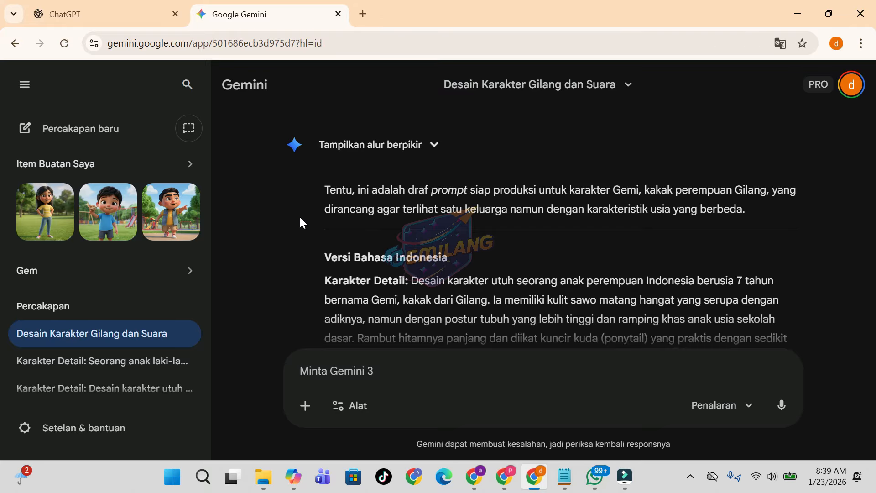
Copy Gemi's Indonesian Karakter Detail and Outfit Detail text into the prompt of the conversation holding Gilang's generated image
scroll(301, 218, "down", 1)
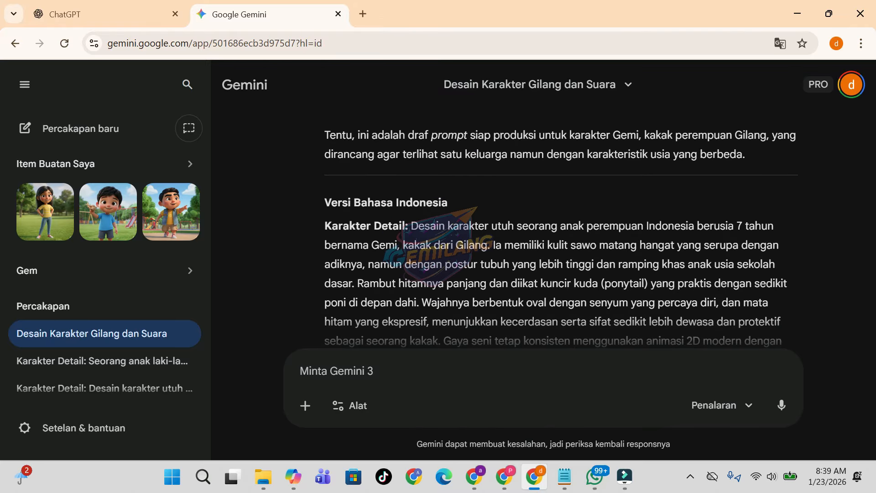
left_click_drag(324, 226, 465, 319)
key("ctrl+c")
left_click(102, 361)
left_click(338, 371)
key("ctrl+v")
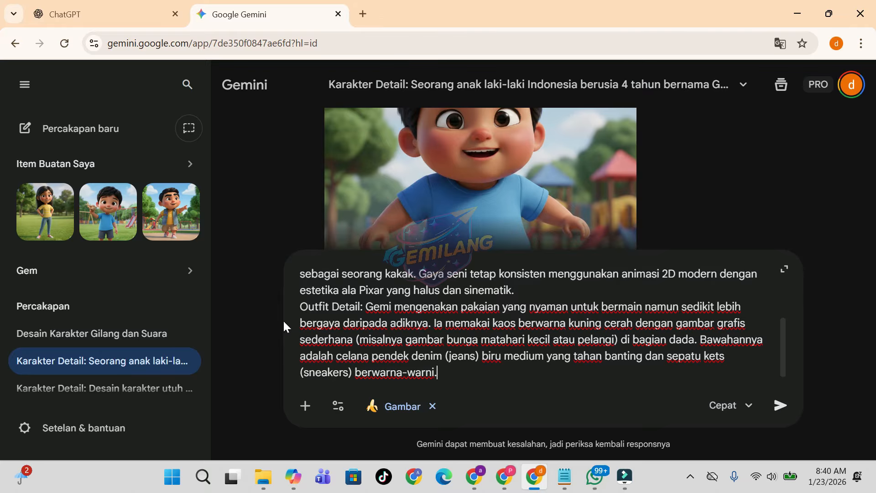
Recheck the pasted text against Gemi's Indonesian description in the "Desain Karakter Gilang dan Suara" conversation
left_click(99, 336)
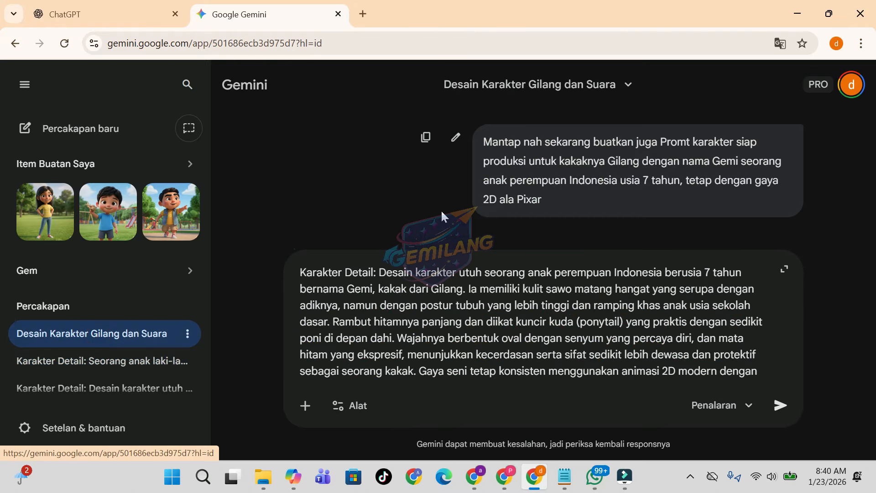
left_click(350, 218)
scroll(351, 218, "down", 5)
scroll(350, 217, "up", 2)
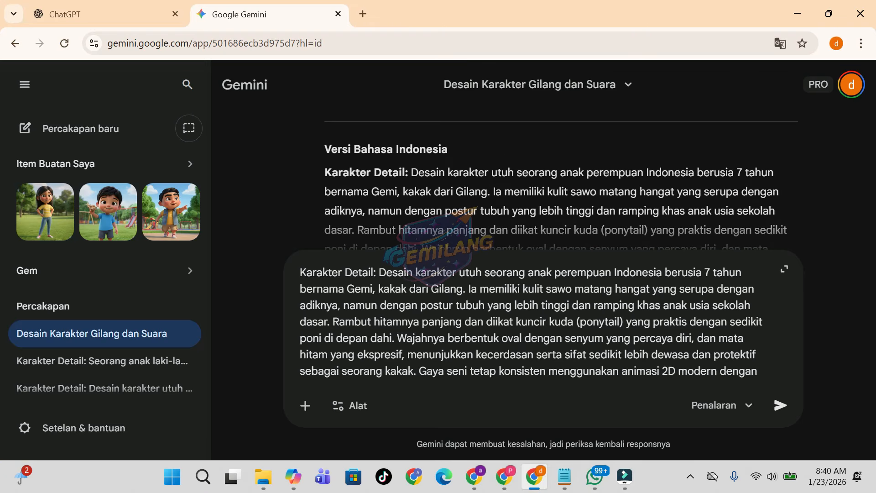
Submit the Gemi prompt as an image creation request in the conversation holding Gilang's image
left_click(58, 359)
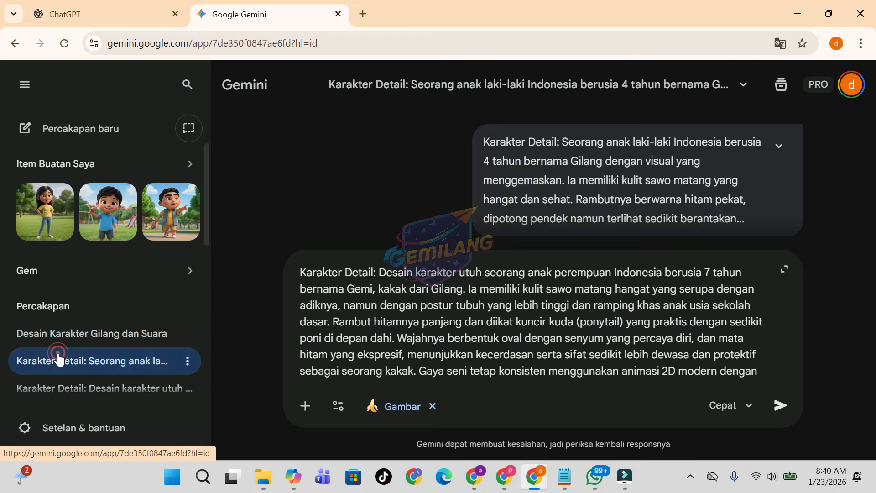
left_click(338, 406)
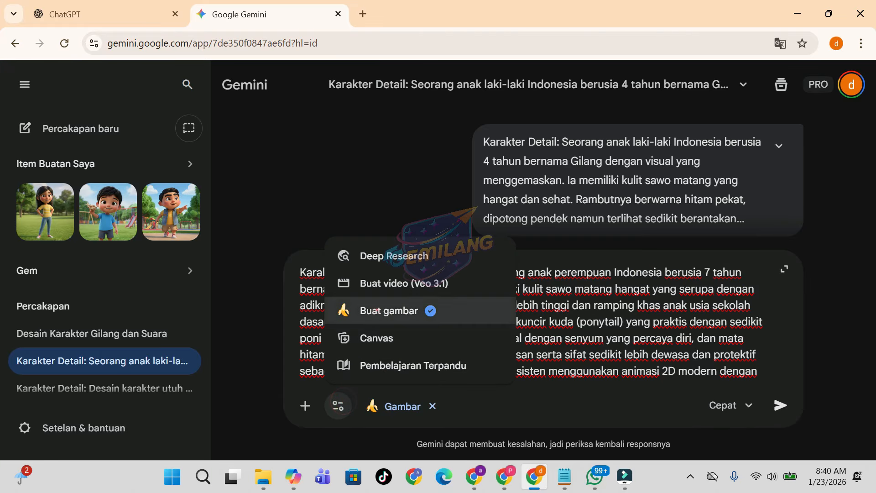
left_click(376, 311)
left_click(780, 405)
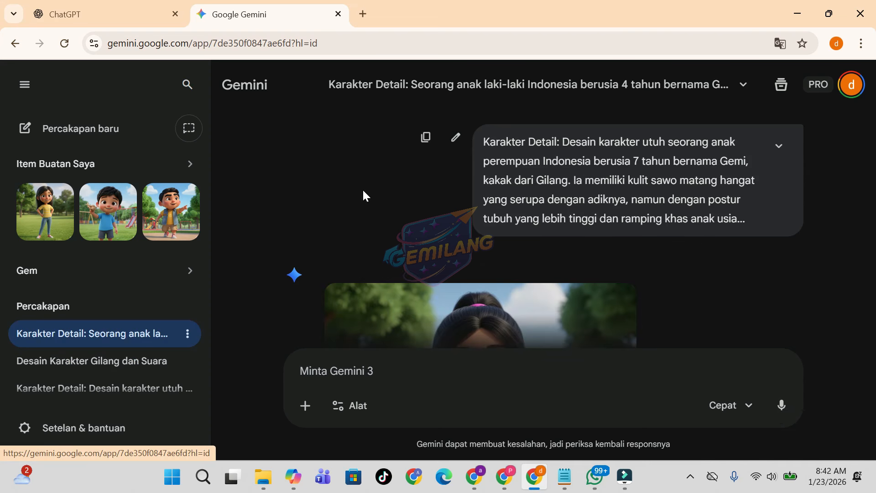
Examine the generated image of Gemi and compare it with Gilang's image earlier in the conversation
scroll(363, 195, "down", 3)
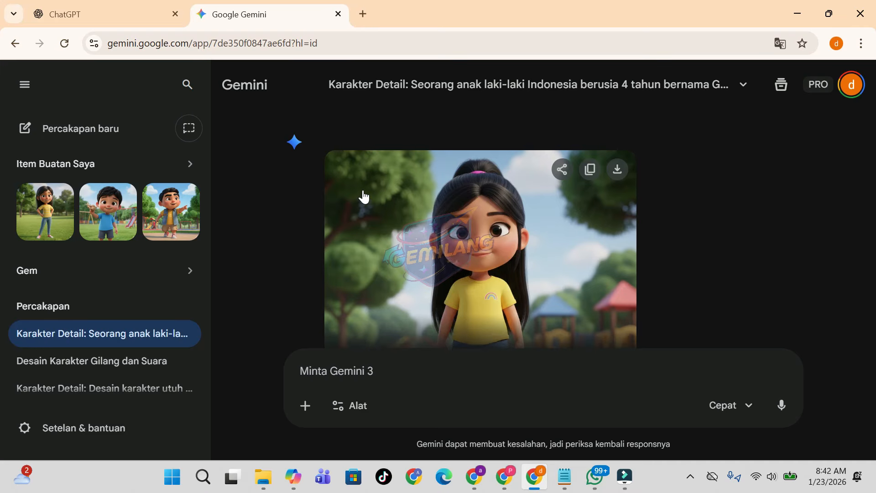
scroll(363, 197, "up", 5)
scroll(364, 196, "up", 5)
scroll(363, 196, "down", 10)
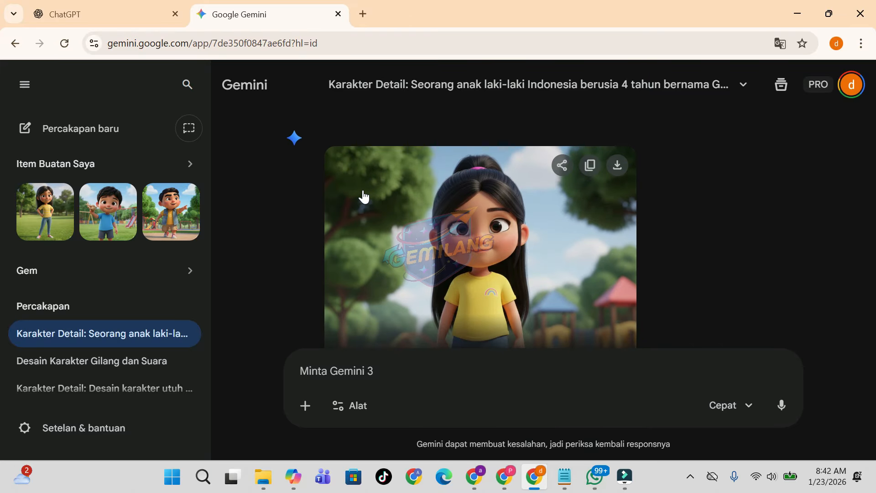
Paste the request for four 8-second scene prompts on the theme "Bangun Pagi" into the "Desain Karakter Gilang dan Suara" conversation, review it and submit it
left_click(96, 361)
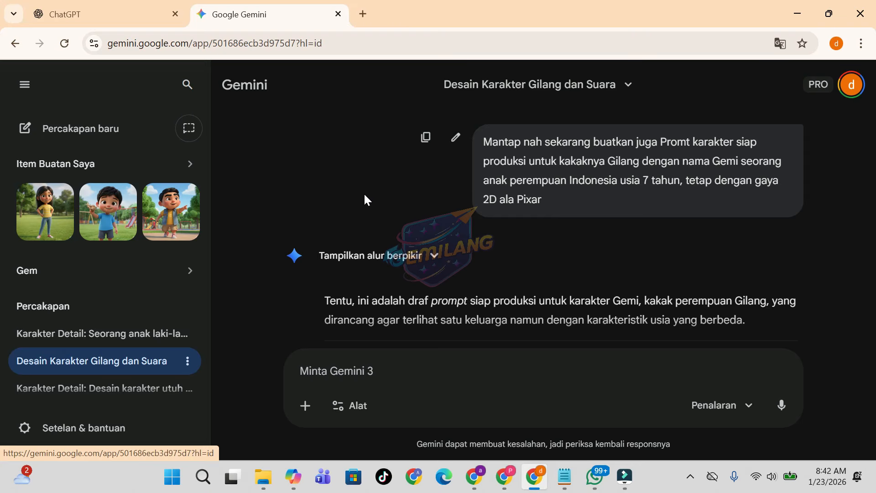
left_click(319, 369)
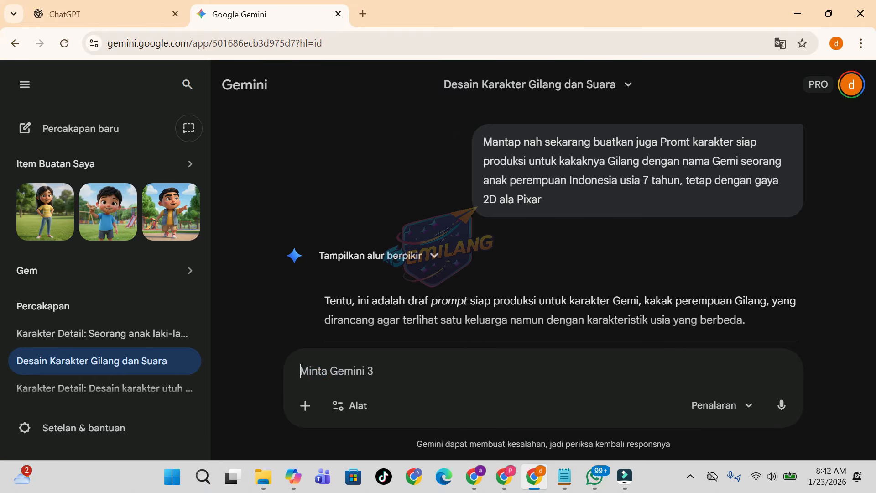
key("ctrl+v")
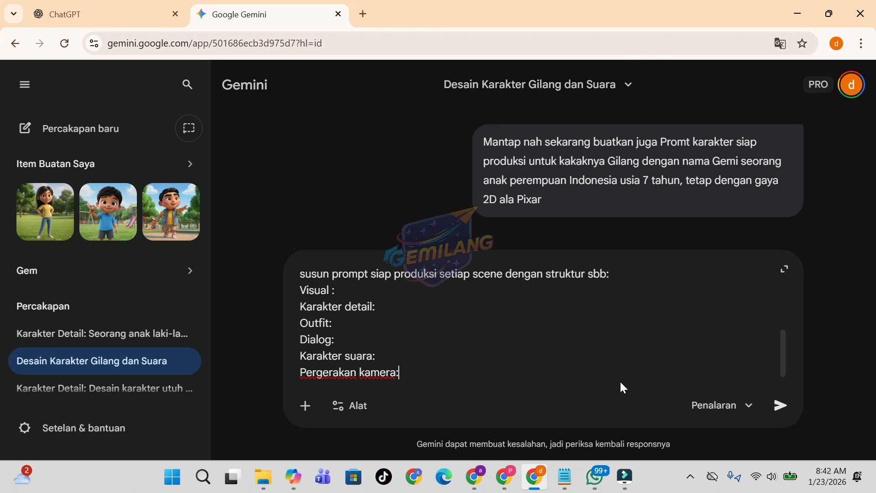
left_click_drag(781, 352, 781, 288)
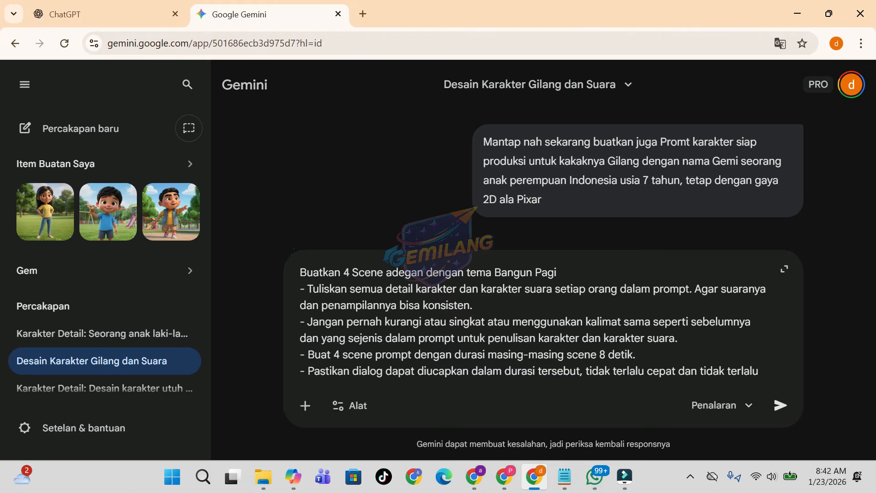
scroll(543, 320, "down", 2)
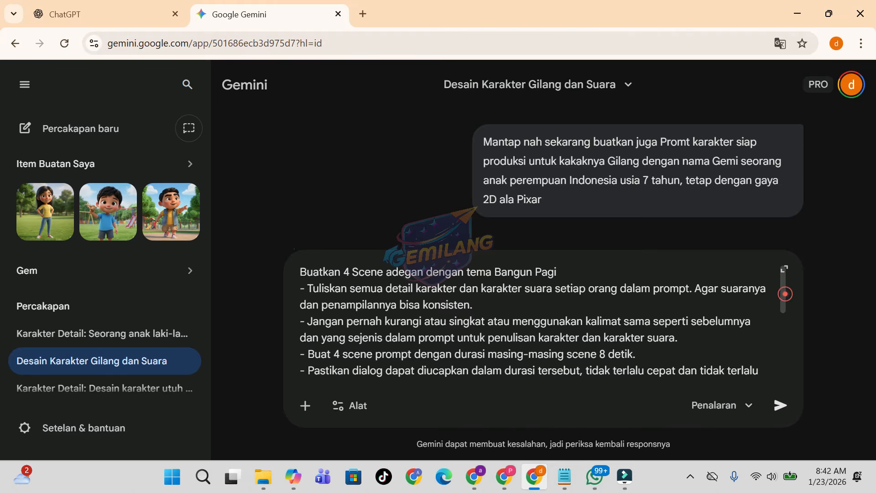
scroll(543, 319, "down", 2)
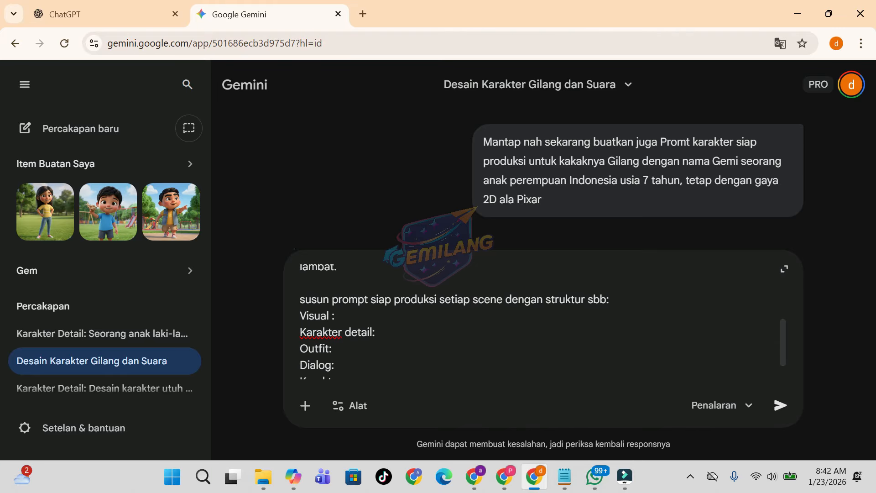
scroll(543, 319, "down", 1)
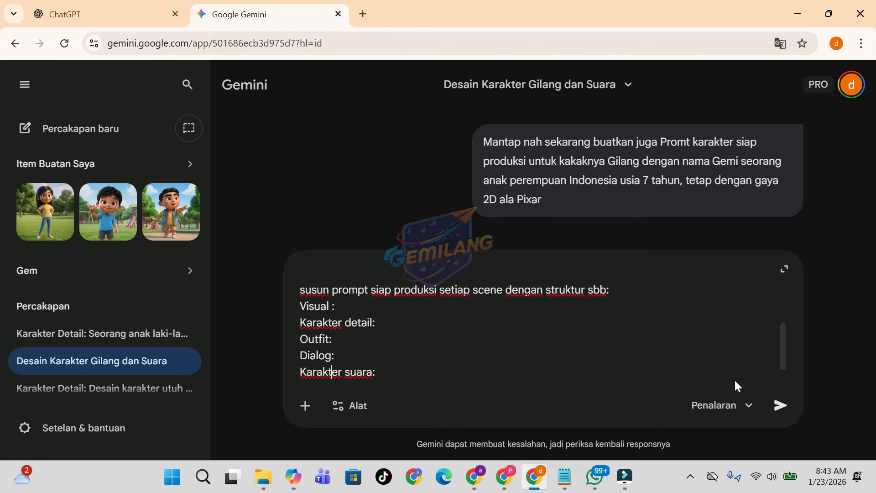
left_click(782, 409)
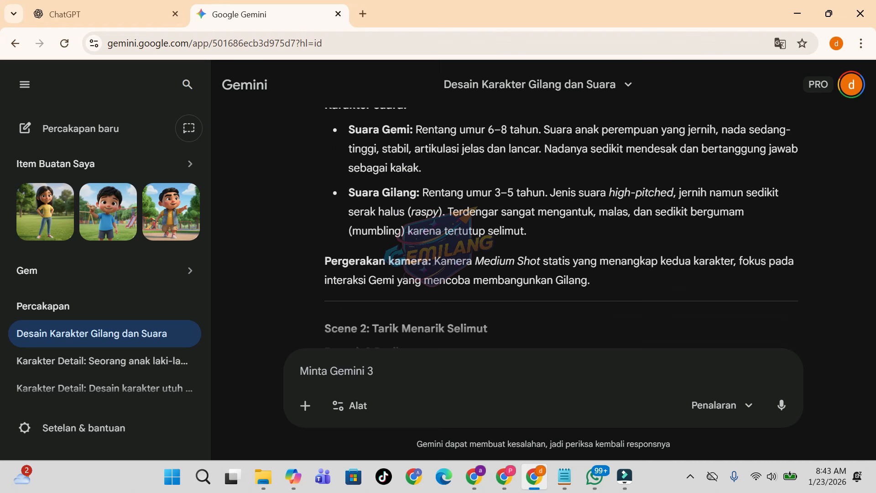
Review the generated production prompt for Scene 1 up to its heading and visual description
scroll(358, 278, "up", 15)
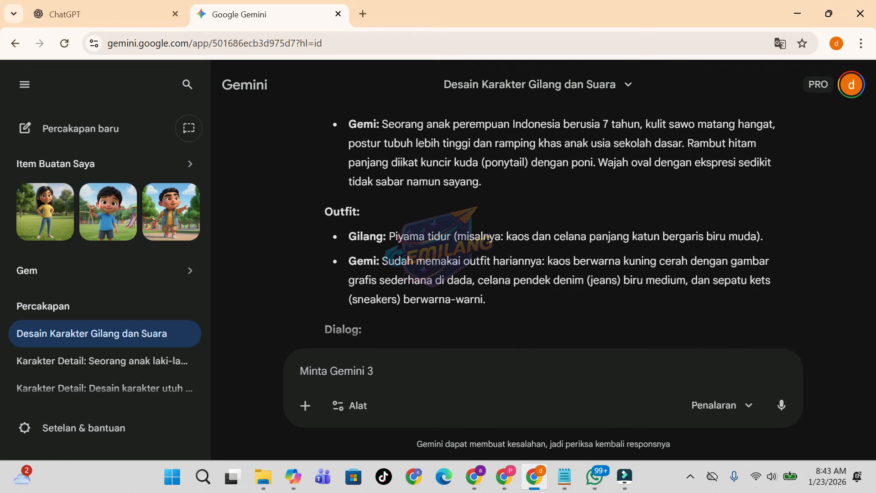
scroll(358, 278, "up", 1)
scroll(561, 228, "up", 1)
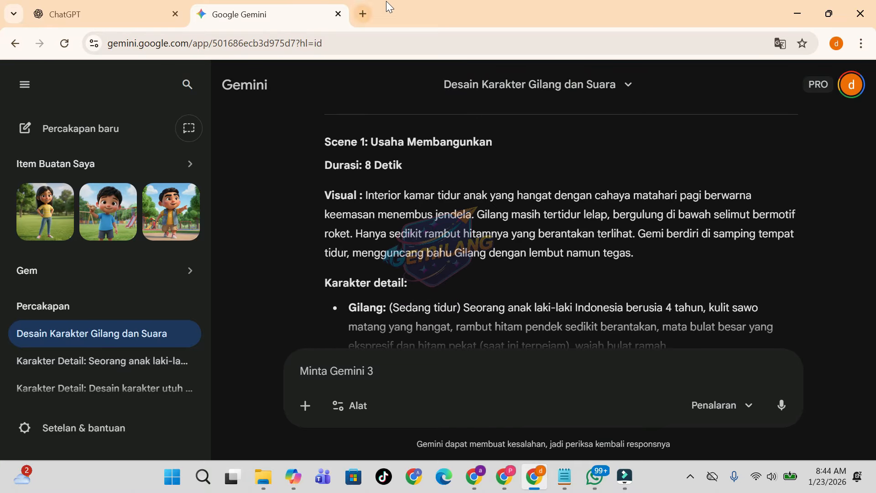
Search the web for "wisk ai" in a new browser tab, open Google Labs' Whisk and enter its image creation tool
left_click(364, 14)
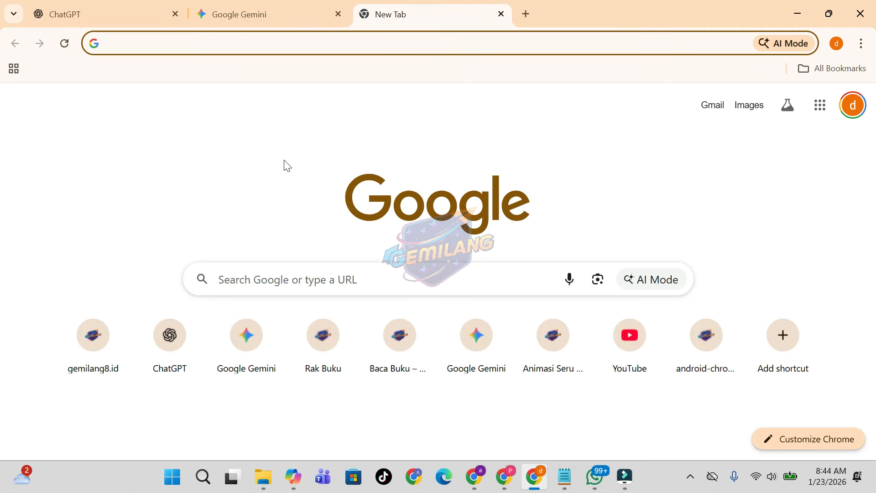
type("w")
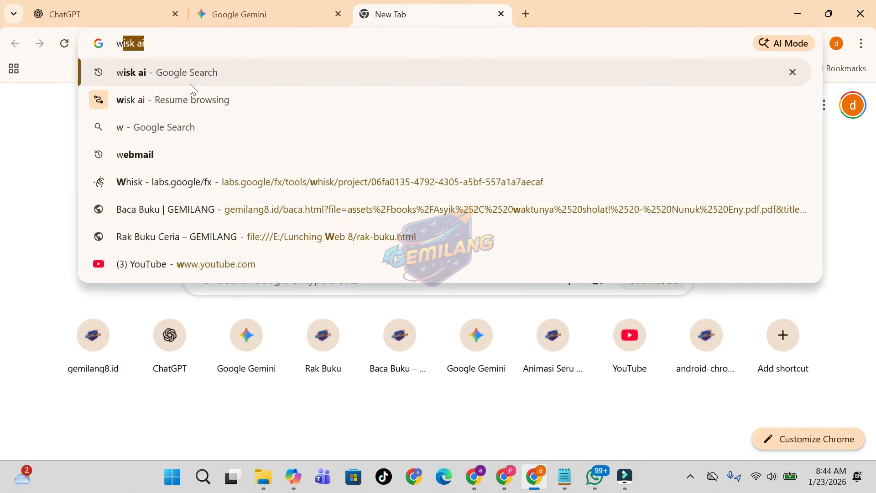
type("isk")
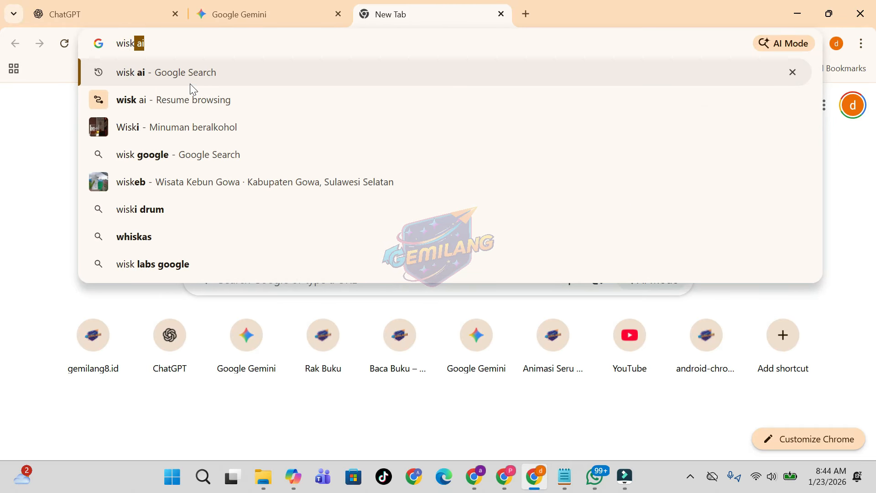
type(" ai")
key("Return")
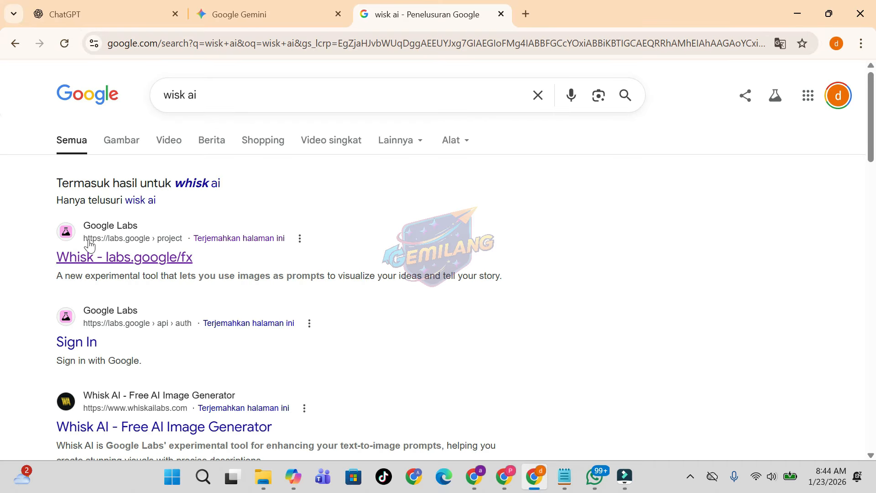
left_click(143, 265)
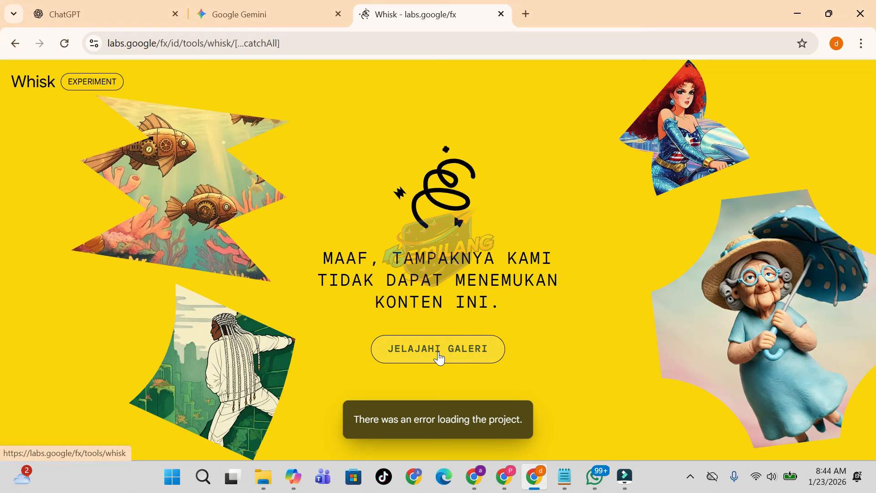
left_click(438, 351)
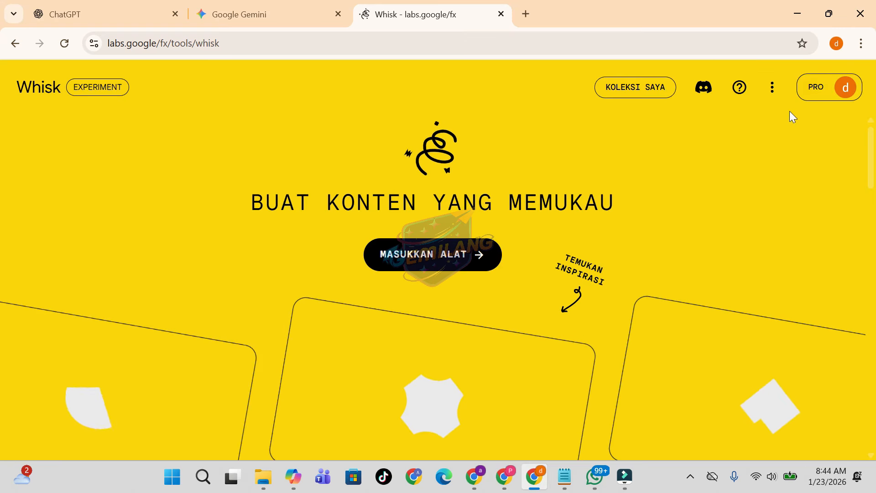
left_click(441, 264)
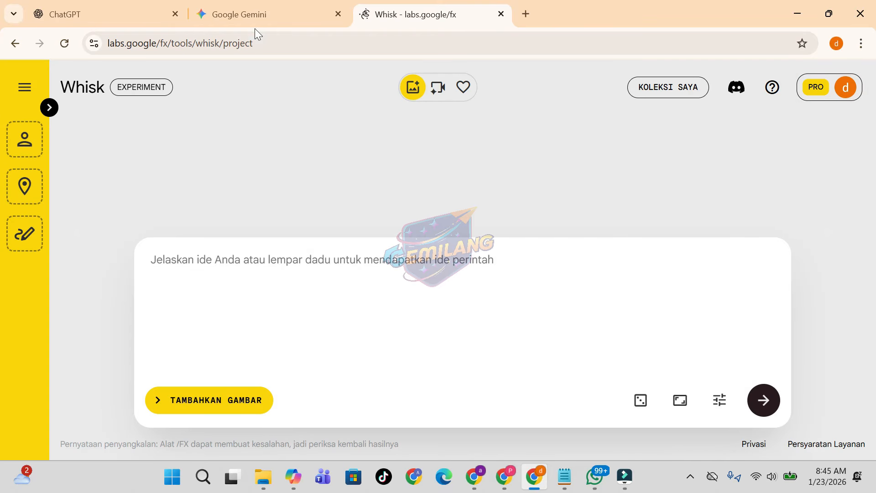
Return to Gemini and download the full-size image of Gemi from the character image conversation
left_click(244, 15)
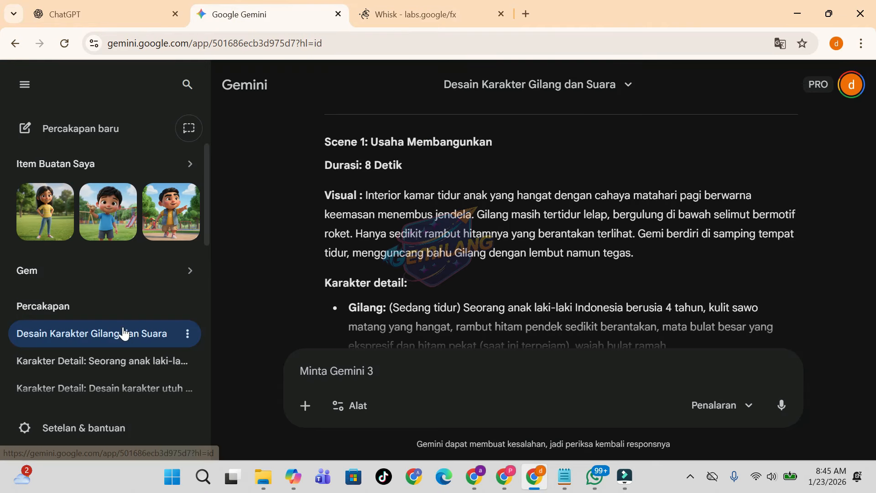
left_click(92, 362)
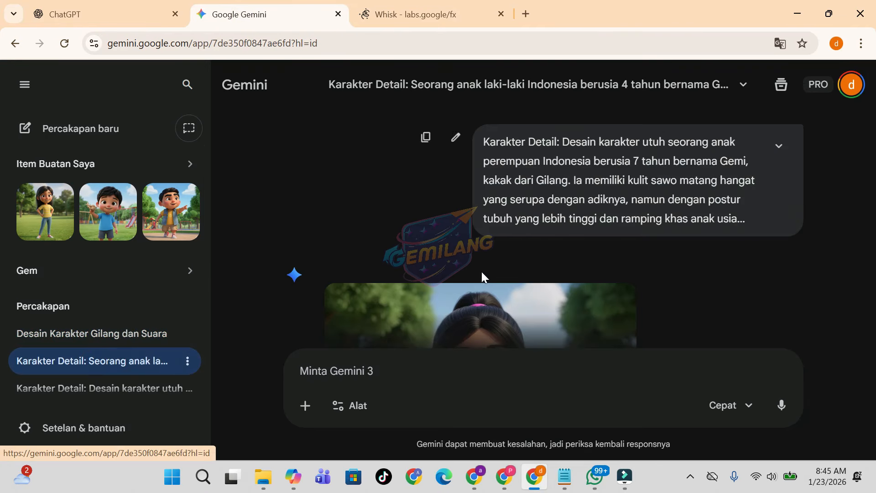
left_click(621, 303)
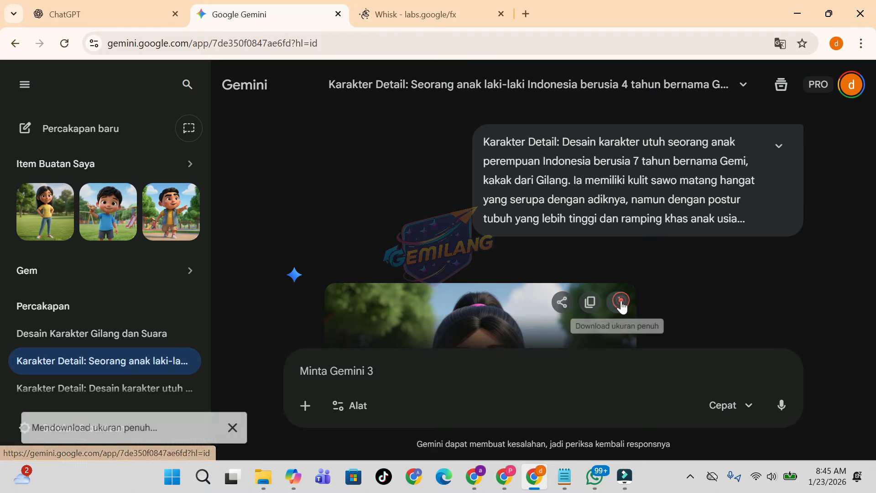
Download the full-size image of Gilang in the blue shirt from the same conversation
scroll(796, 275, "down", 2)
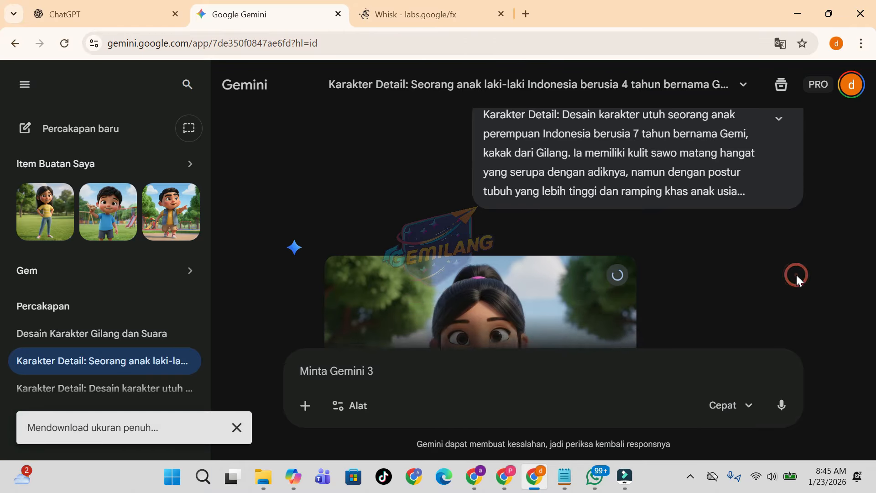
key("Down")
key("Down")
key("Down")
key("Up")
key("Up")
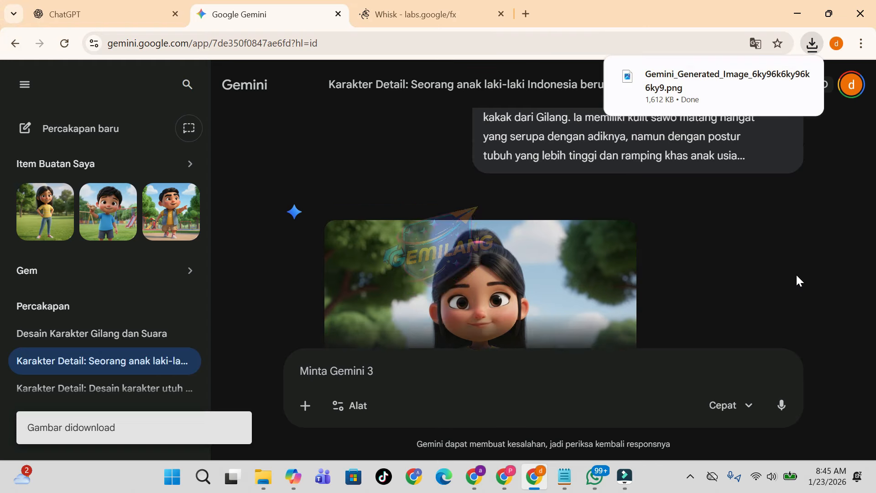
key("Up")
key("Up")
key("Up")
key("Up")
key("Up")
key("Up")
key("Up")
key("Up")
key("Up")
key("Up")
key("Up")
key("Up")
key("Up")
key("Up")
key("Up")
key("Up")
key("Up")
key("Up")
key("Up")
key("Up")
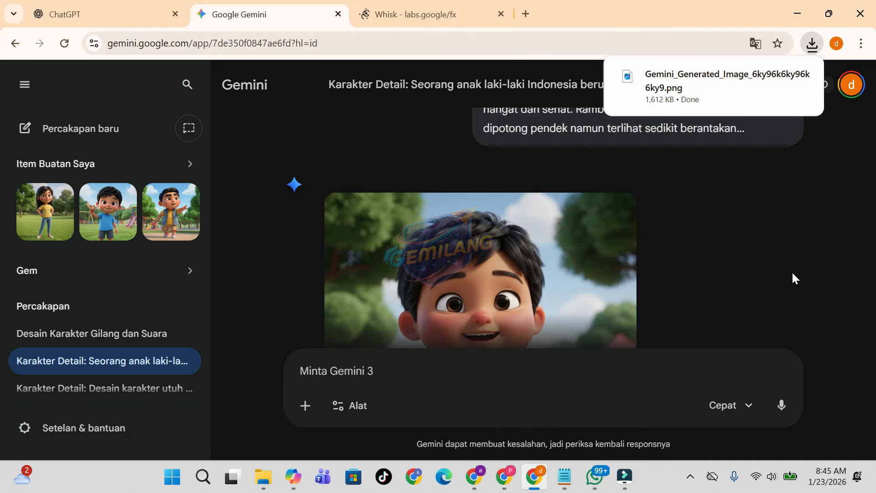
left_click(618, 212)
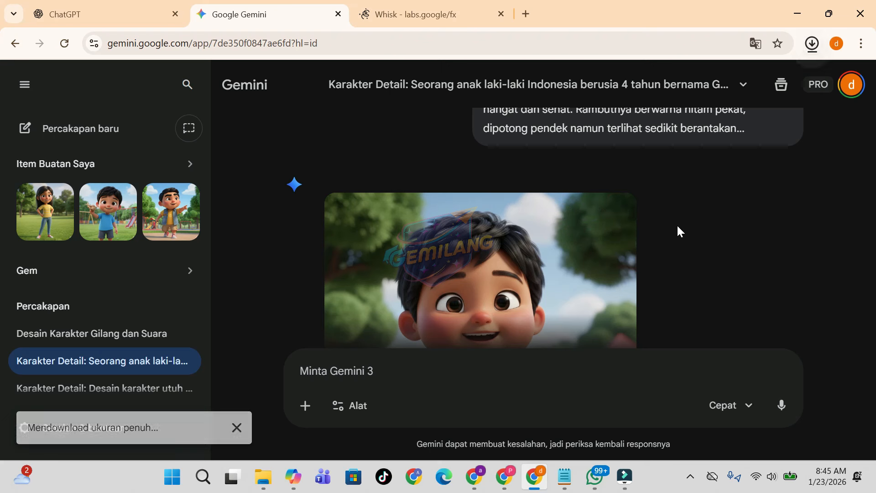
Switch to Whisk, show its image inputs, add a second subject slot and upload the downloaded Gilang picture as the first subject
left_click(405, 20)
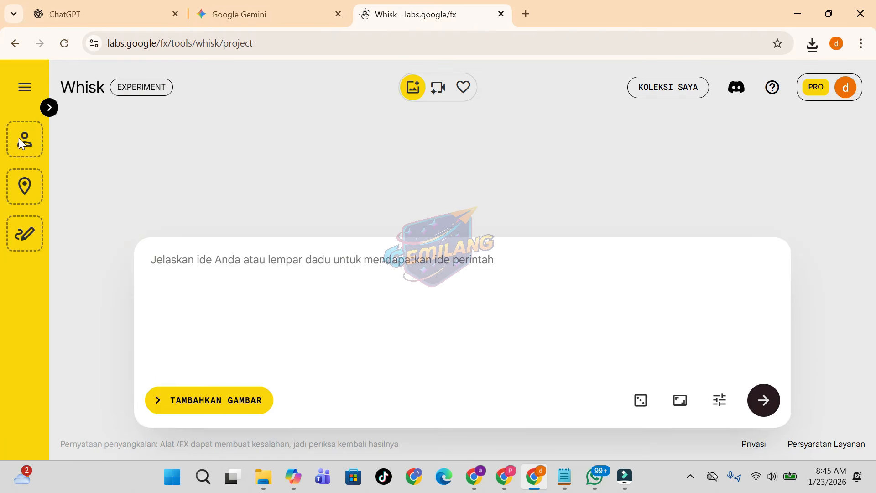
left_click(50, 107)
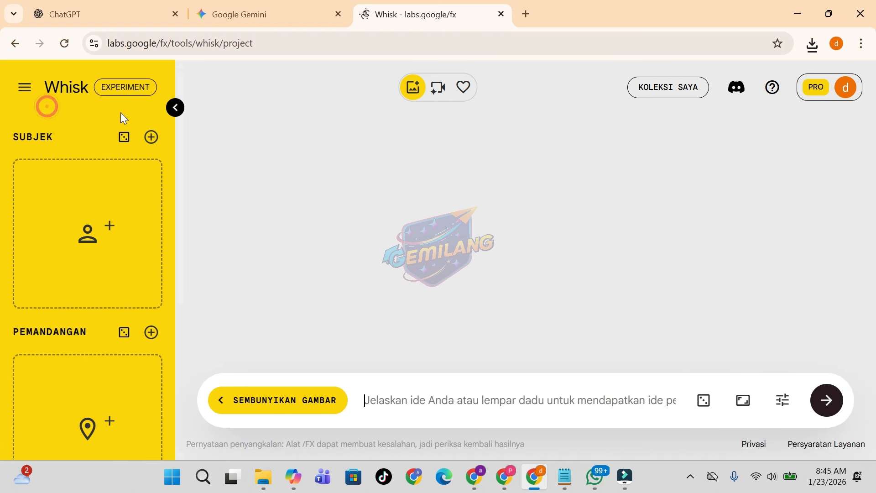
left_click(151, 138)
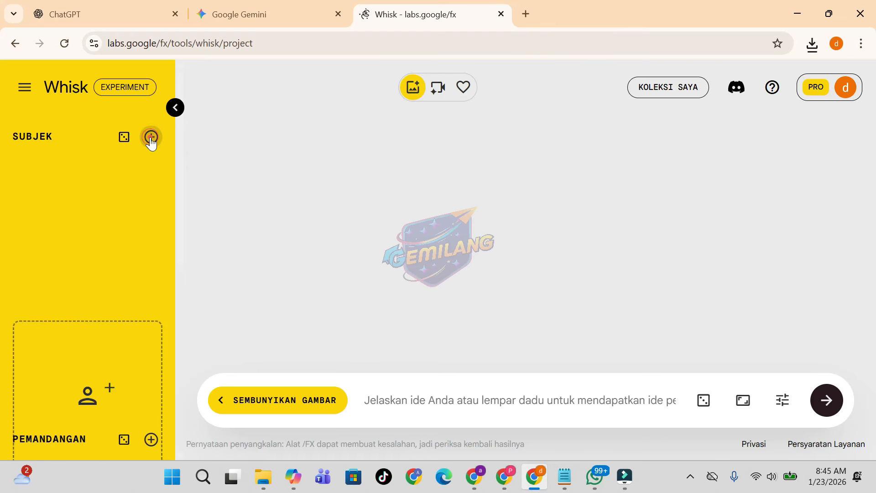
mouse_move(104, 245)
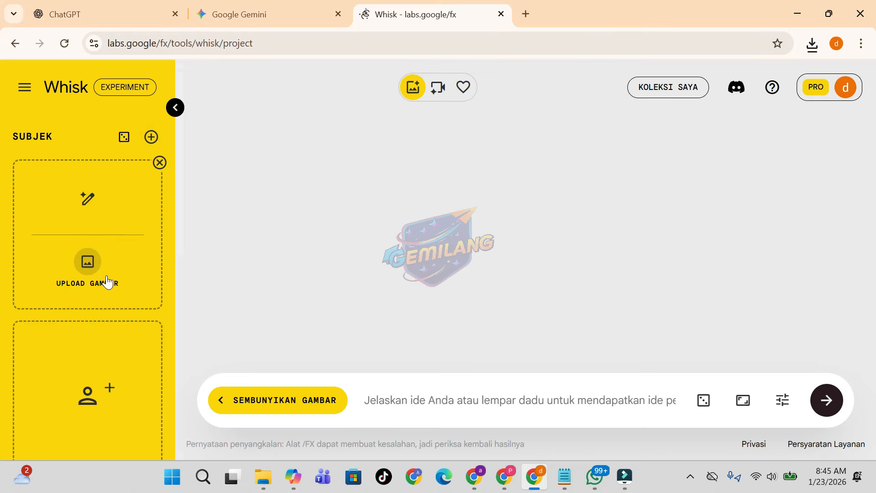
left_click(94, 266)
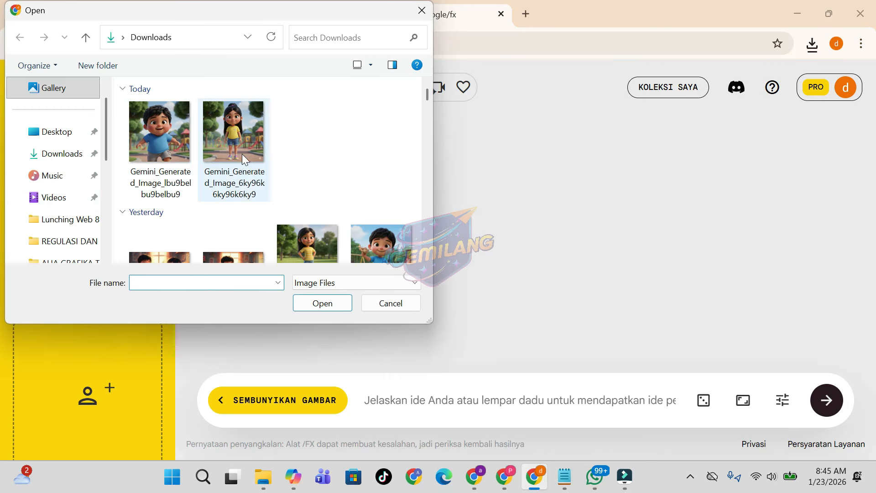
left_click(160, 145)
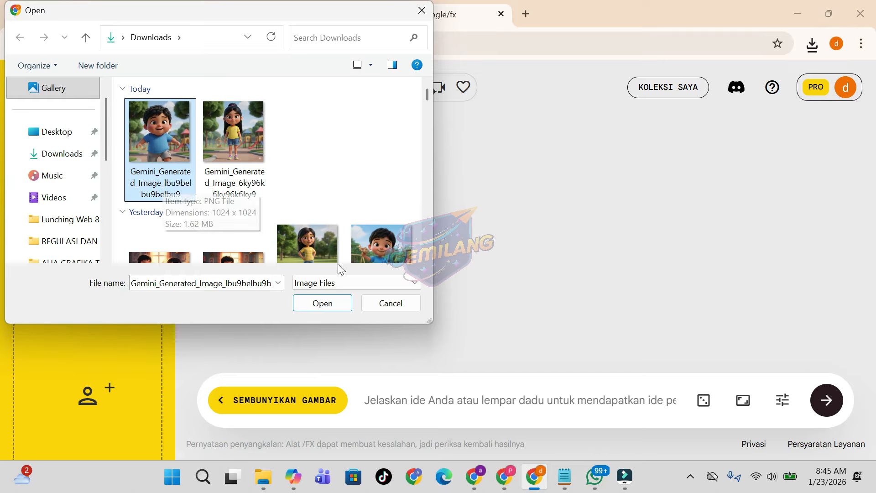
left_click(327, 307)
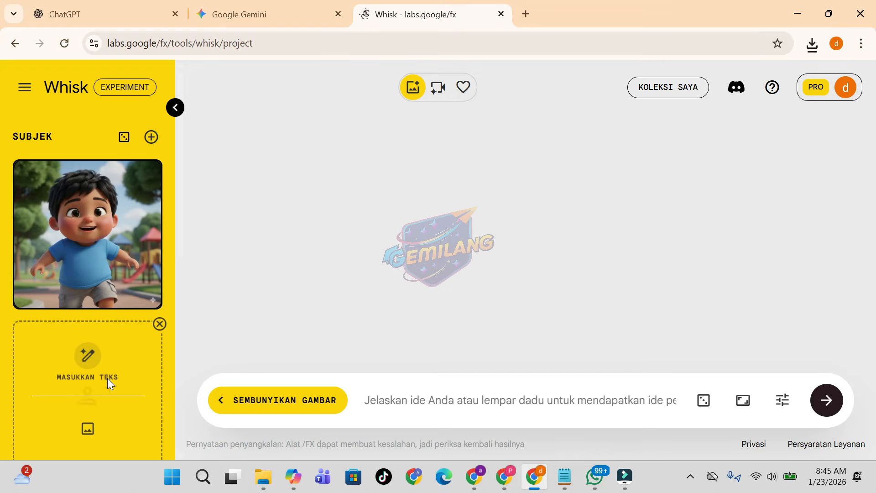
Upload the downloaded picture of Gemi in the yellow shirt as the second subject
left_click(85, 424)
left_click(245, 148)
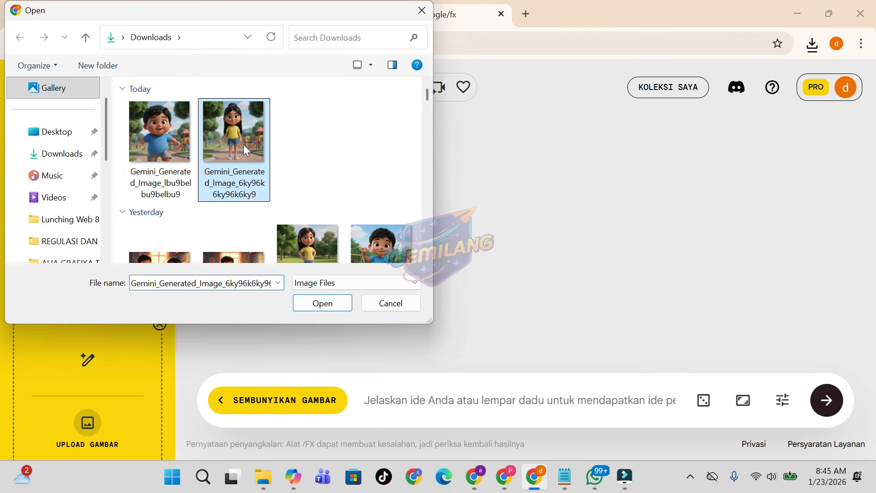
left_click(308, 305)
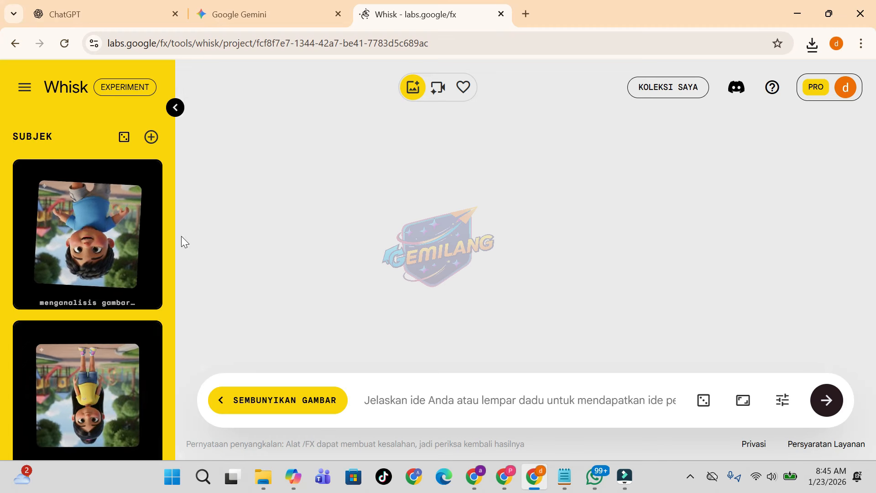
mouse_move(179, 162)
left_mouse_down()
mouse_move(180, 264)
mouse_move(183, 157)
left_mouse_up()
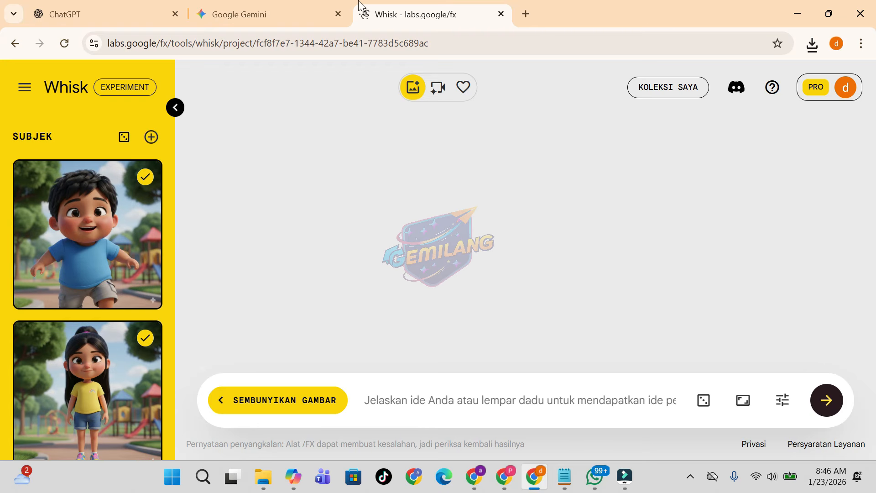
Return to Gemini, open the conversation "Desain Karakter Gilang dan Suara" and read Scene 1's visual, character and outfit descriptions
left_click(246, 16)
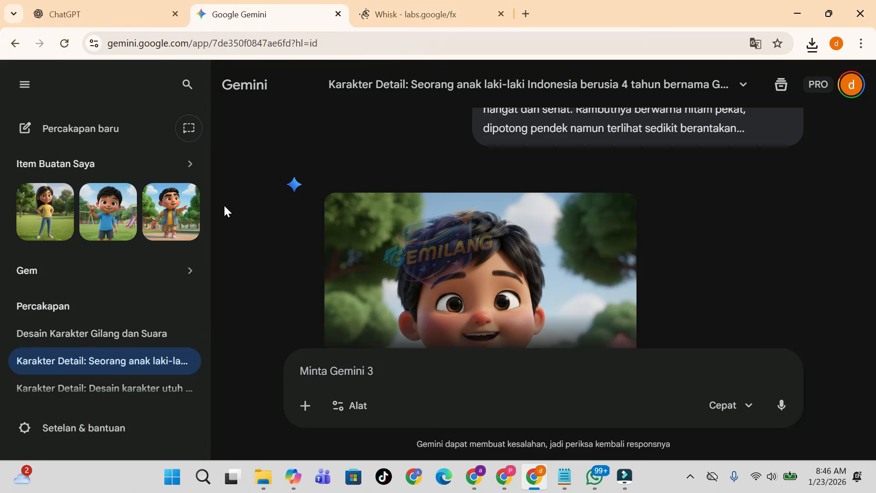
left_click(94, 338)
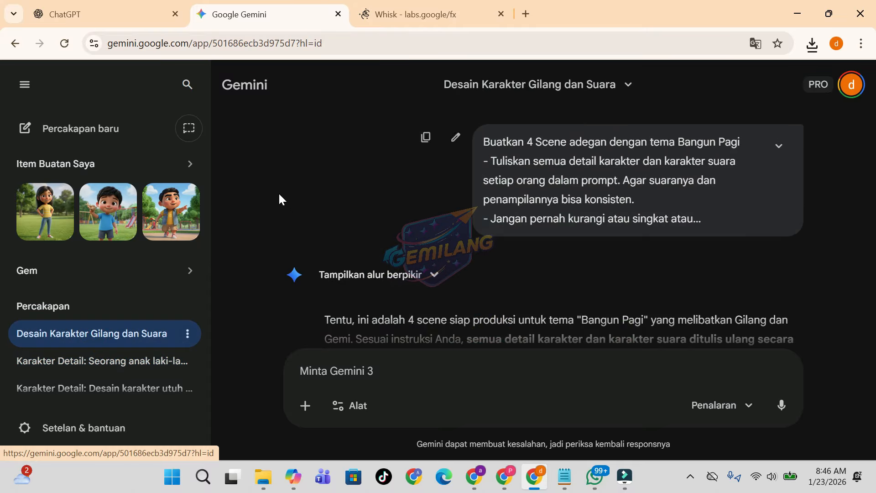
left_click(275, 187)
scroll(274, 186, "down", 5)
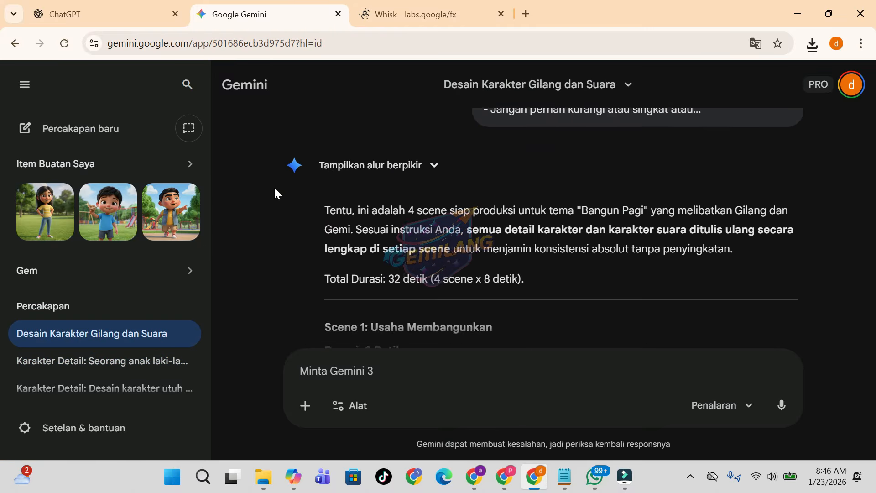
scroll(275, 189, "down", 3)
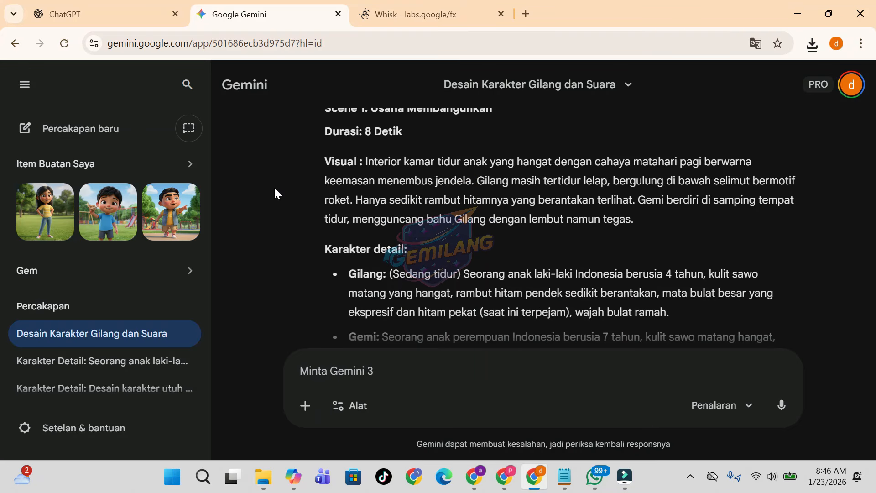
scroll(275, 189, "up", 2)
scroll(275, 188, "down", 1)
scroll(275, 189, "down", 1)
scroll(274, 189, "up", 1)
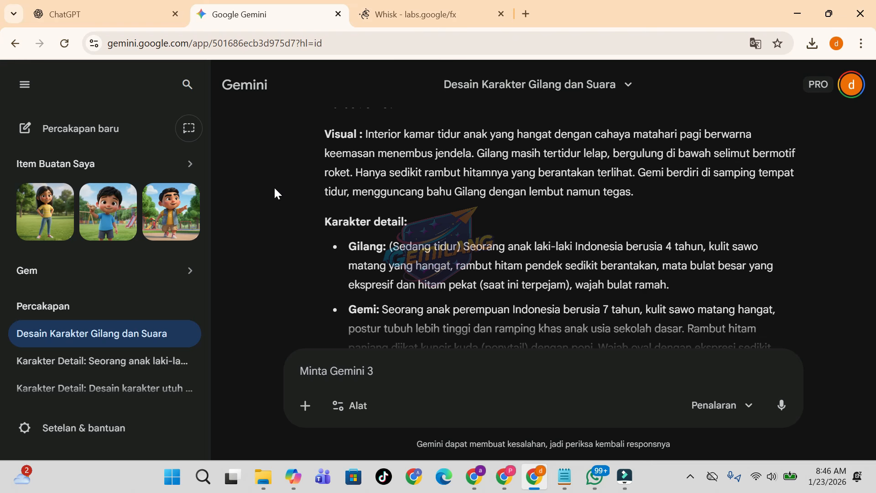
scroll(275, 189, "down", 1)
scroll(275, 189, "down", 1)
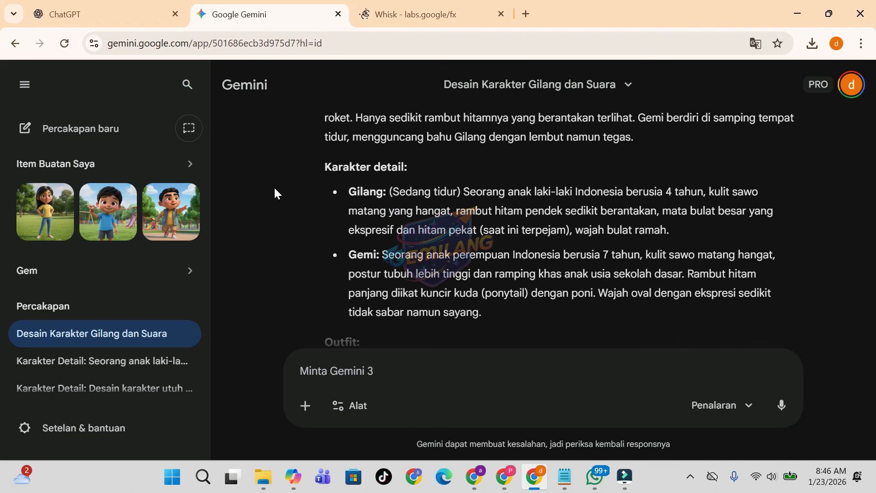
scroll(274, 189, "down", 1)
scroll(274, 190, "down", 8)
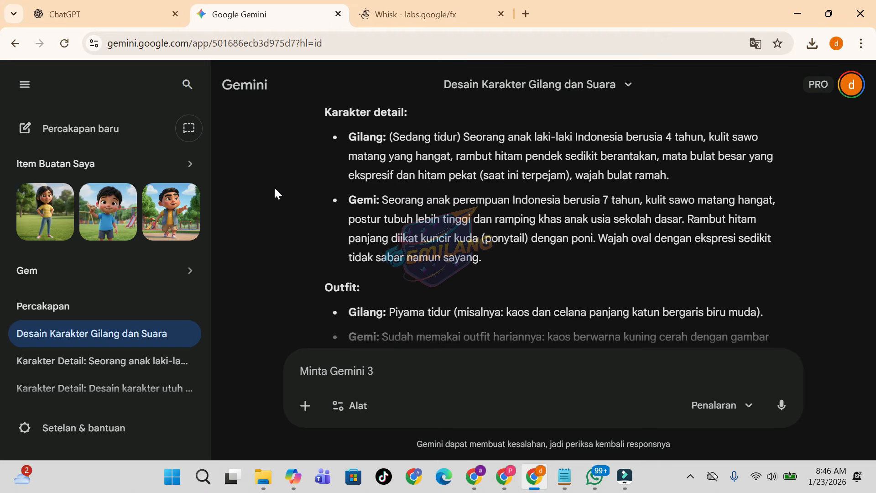
scroll(275, 189, "up", 9)
scroll(274, 189, "down", 1)
scroll(275, 189, "down", 5)
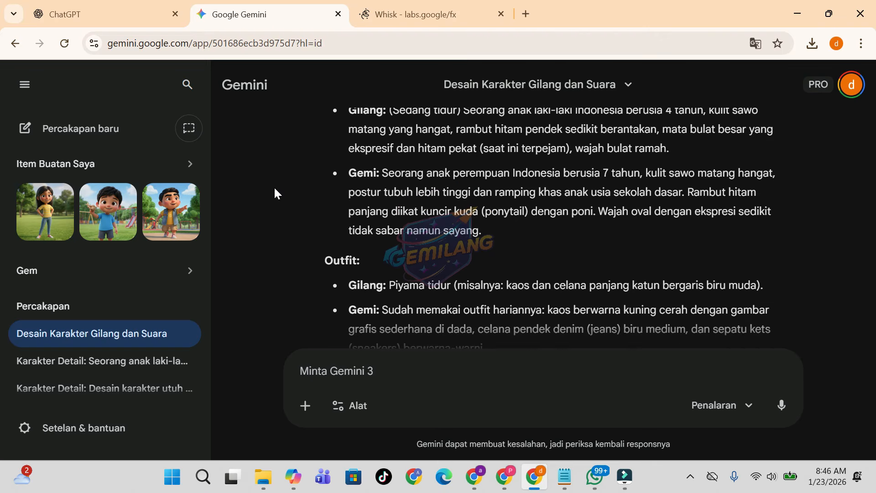
scroll(275, 189, "up", 8)
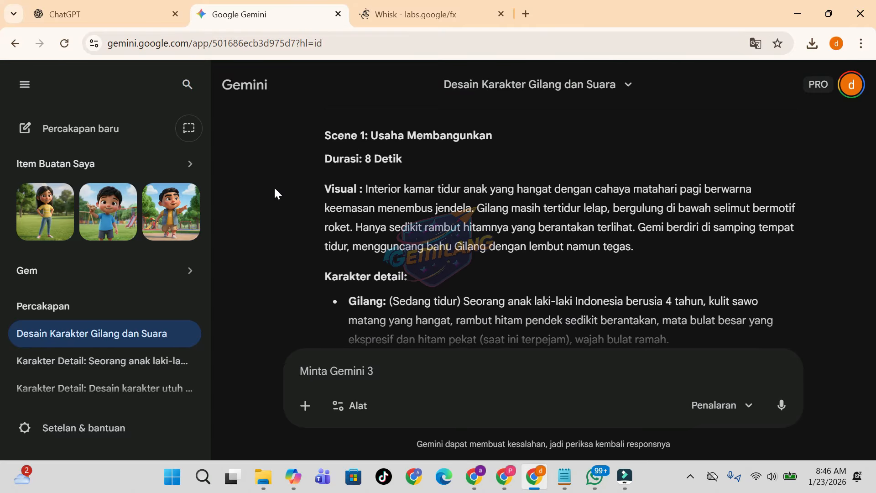
Check the subject images in Whisk, then copy Scene 1's text in Gemini from "Visual" through the end of "Outfit"
left_click(399, 16)
mouse_move(118, 257)
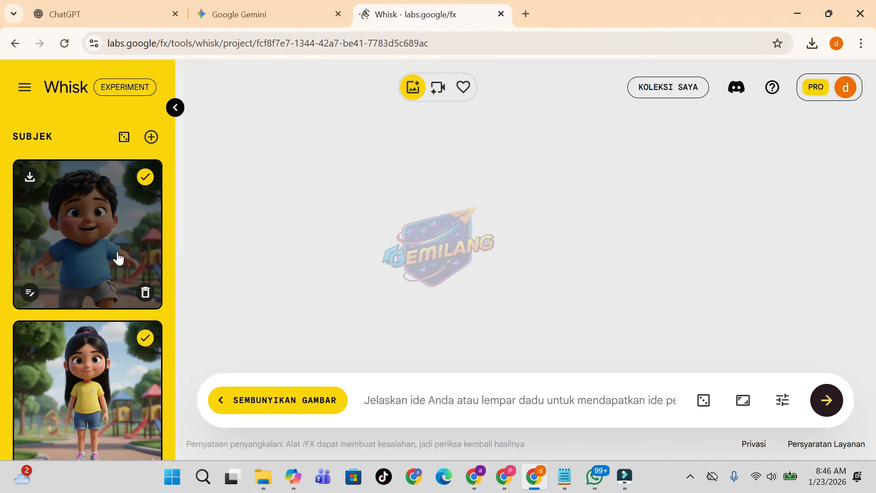
left_click(281, 14)
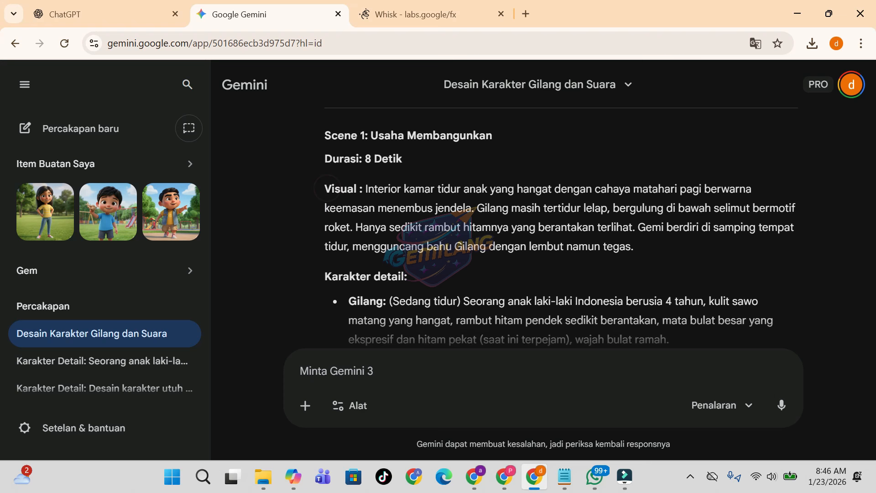
left_click_drag(324, 188, 487, 248)
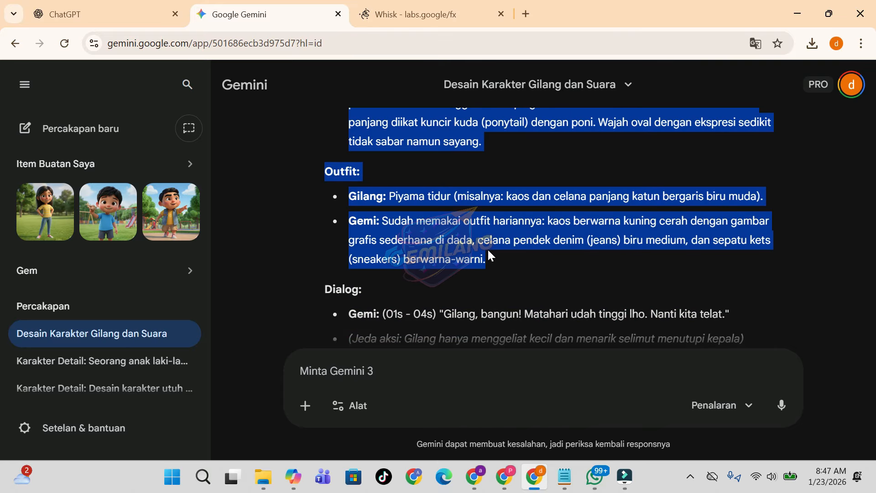
right_click(400, 229)
left_click(437, 240)
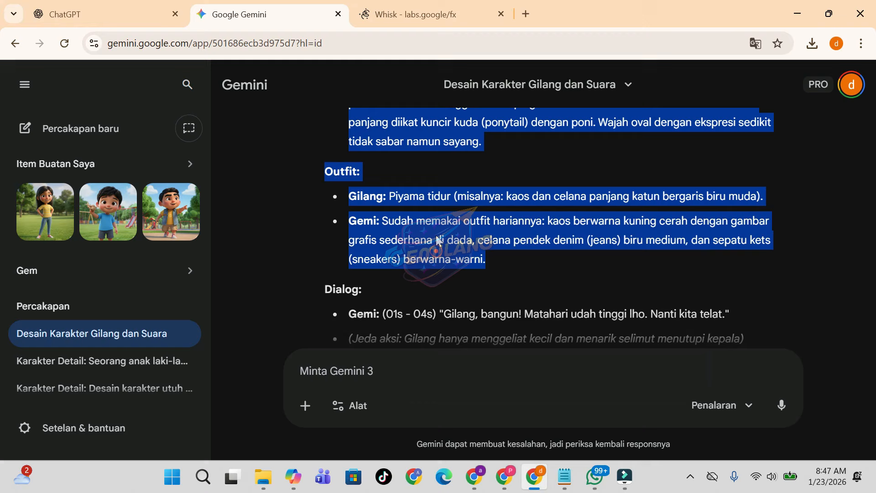
Switch to Whisk, use the 16:9 landscape aspect ratio and keep the seed unlocked with Referensi Presisi enabled
left_click(415, 15)
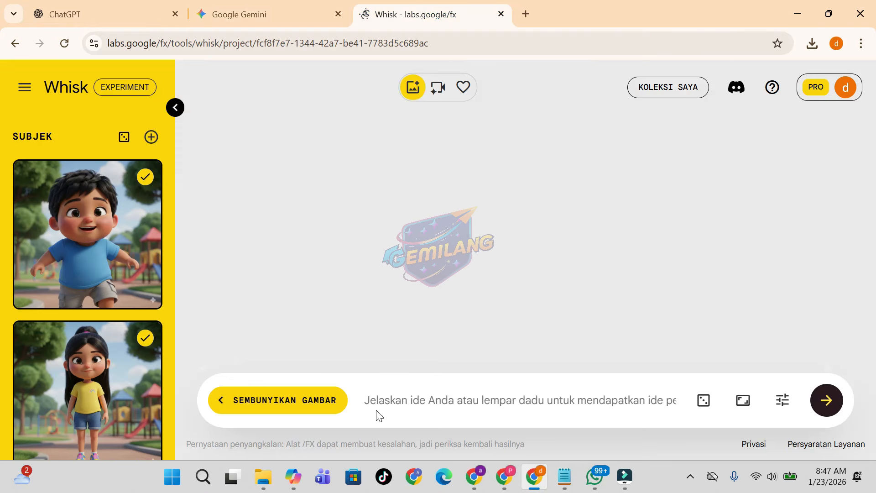
left_click(749, 402)
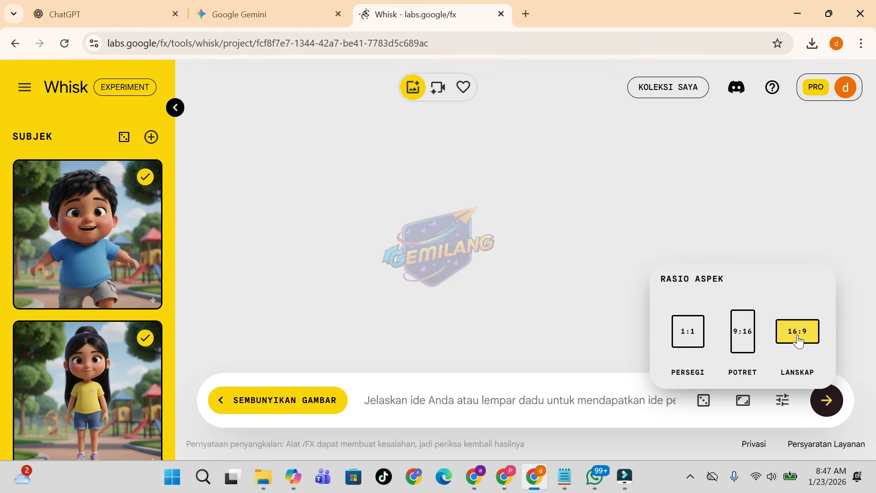
left_click(783, 401)
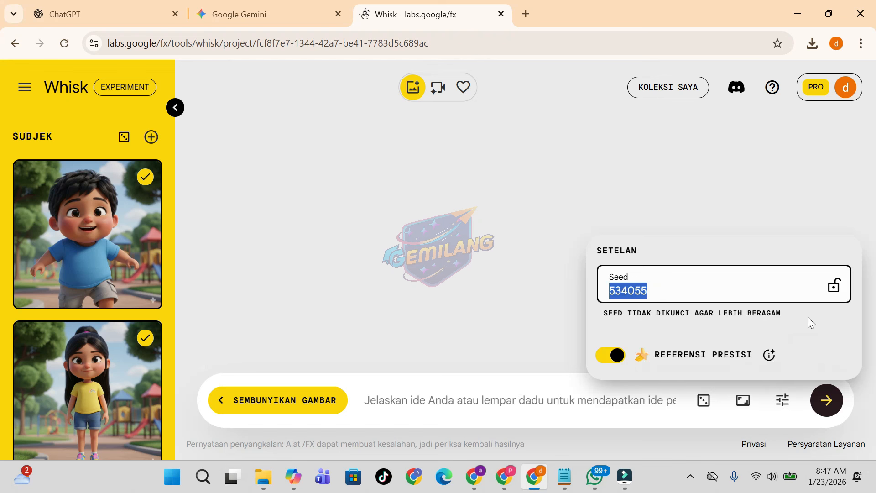
left_click(836, 288)
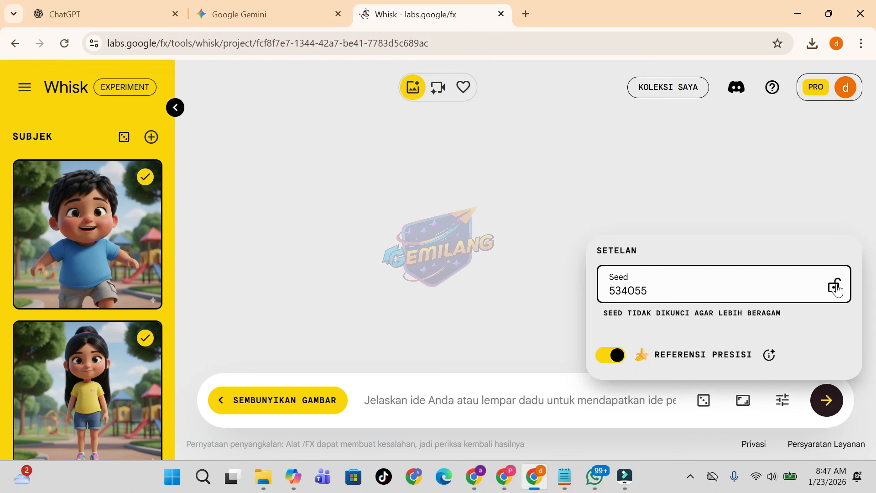
left_click(525, 309)
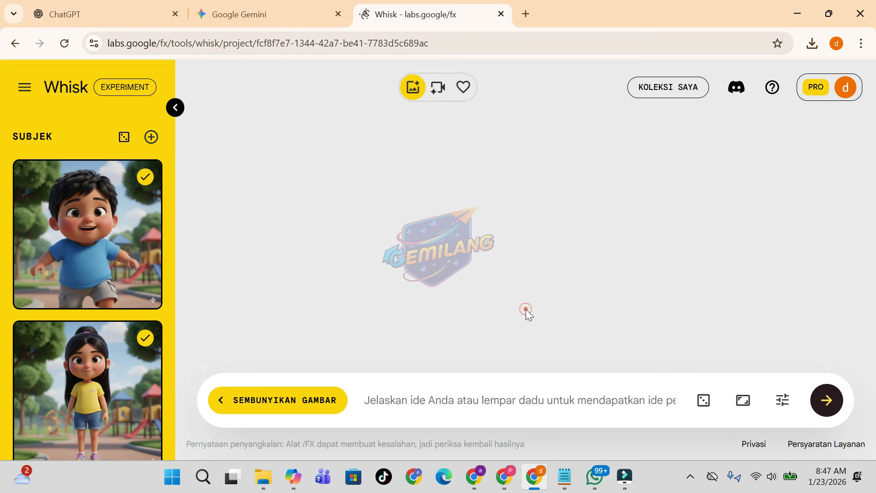
Paste the copied Scene 1 text as the prompt, generate the images and download the one of Gemi waking Gilang in bed
left_click(403, 397)
key("ctrl+v")
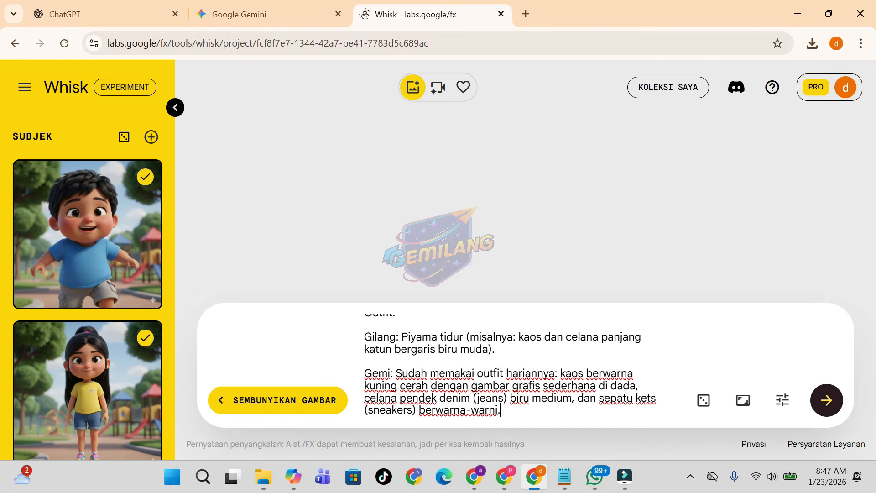
left_click(829, 403)
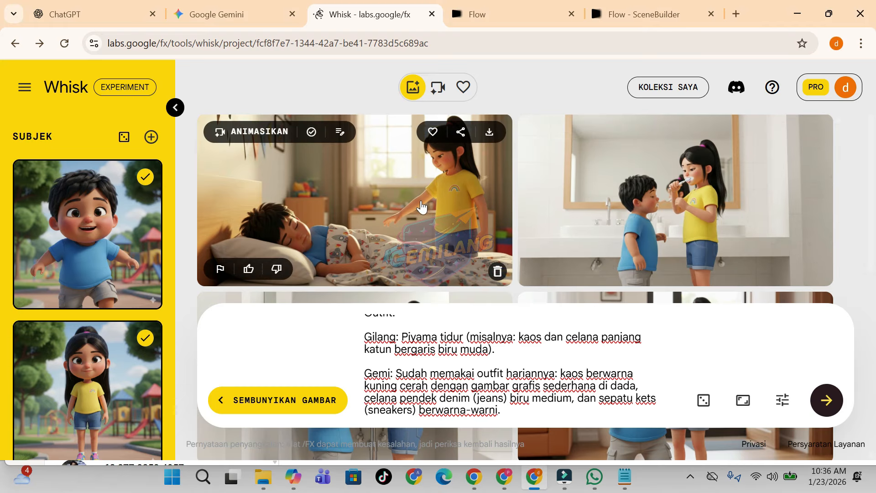
left_click(489, 134)
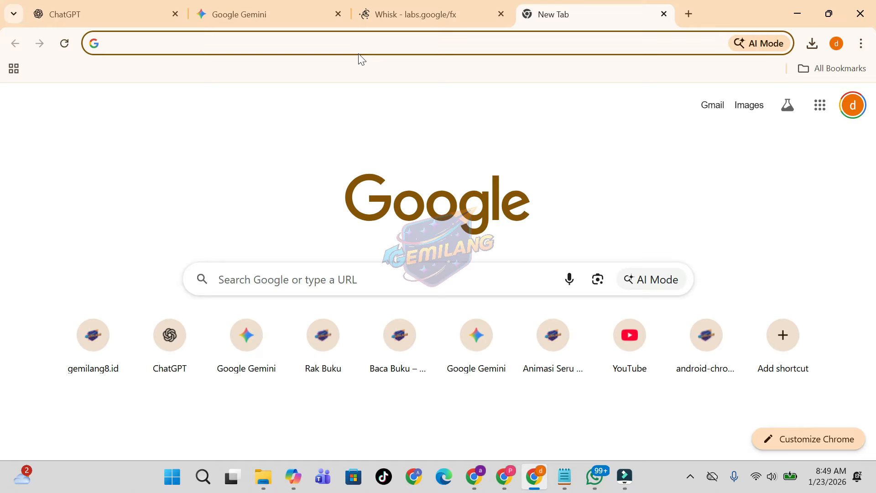
Search the web for "flow ai" in a new browser tab and open Google Labs' Flow page
type("fl")
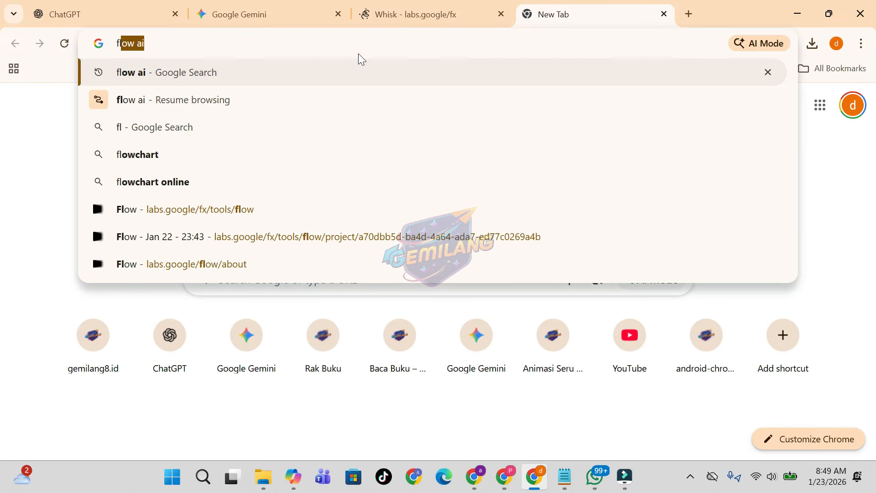
type("ow")
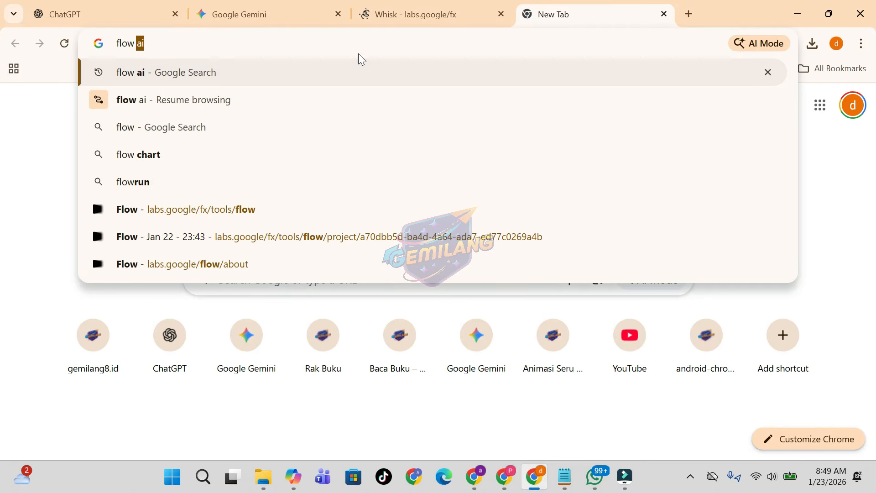
type(" ai")
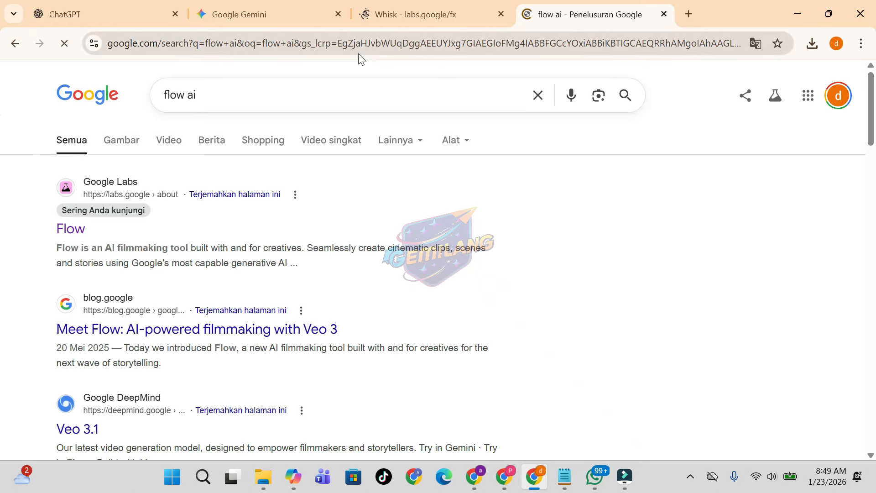
left_click(68, 234)
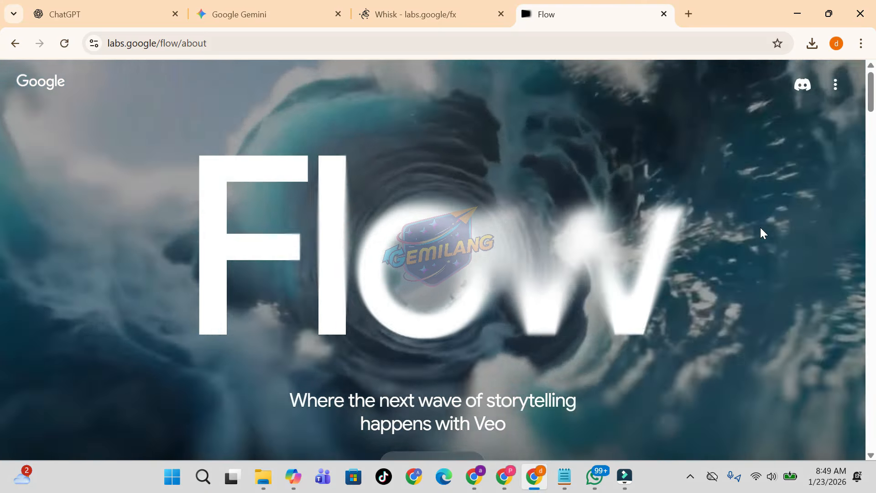
Start a new Flow project from the about page and choose the "Frame menjadi Video" generation mode
scroll(760, 227, "down", 5)
left_click(427, 190)
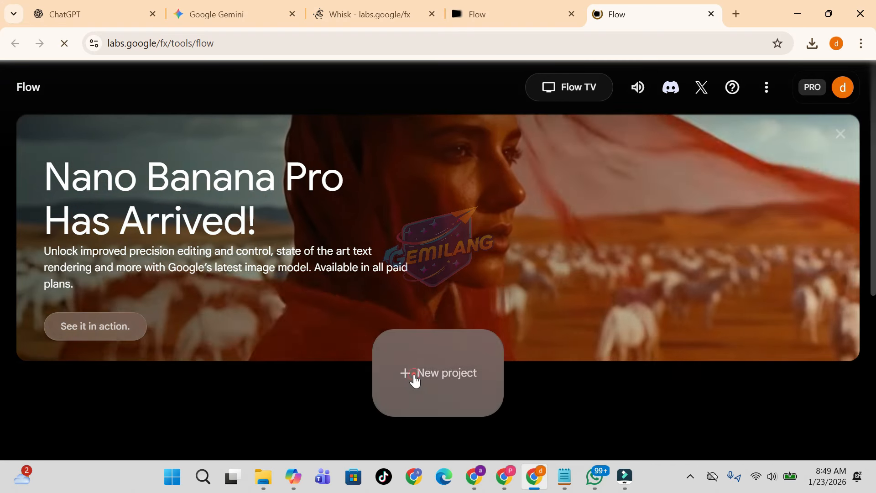
left_click(414, 378)
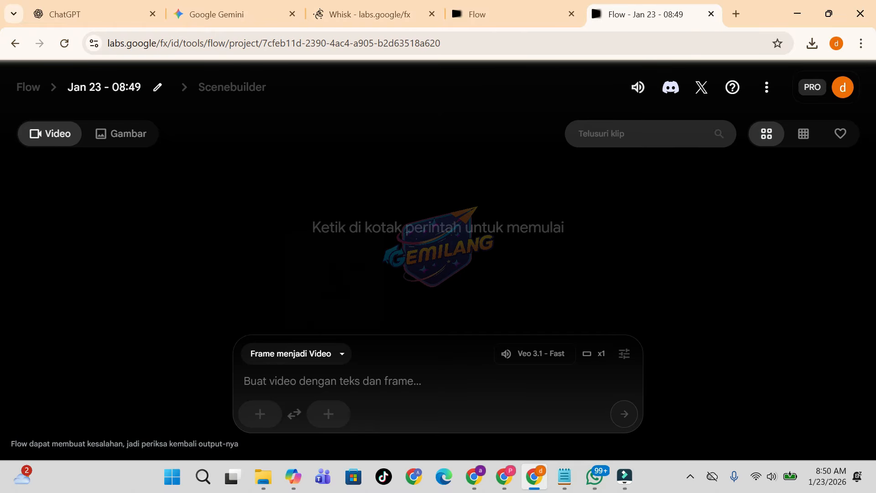
left_click(337, 354)
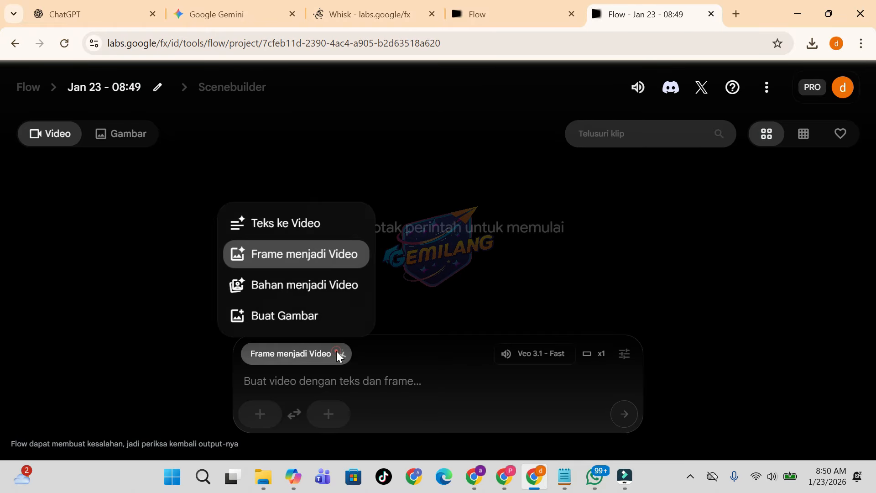
left_click(446, 130)
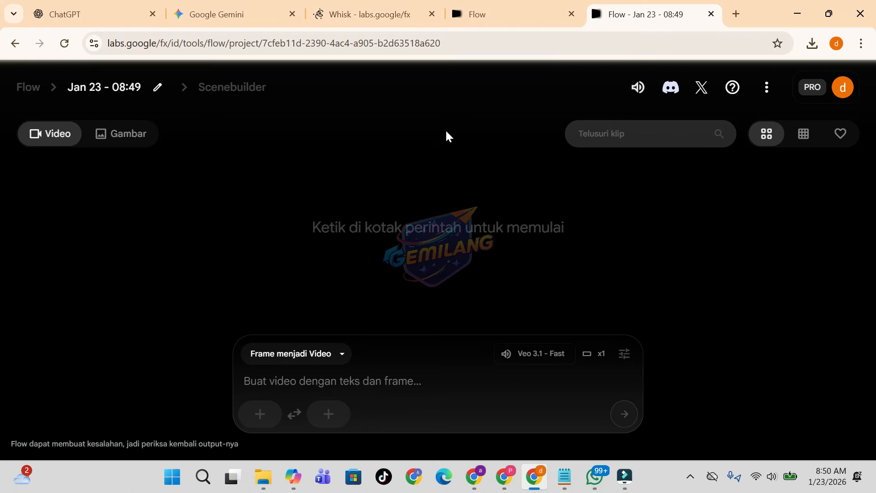
left_click(332, 355)
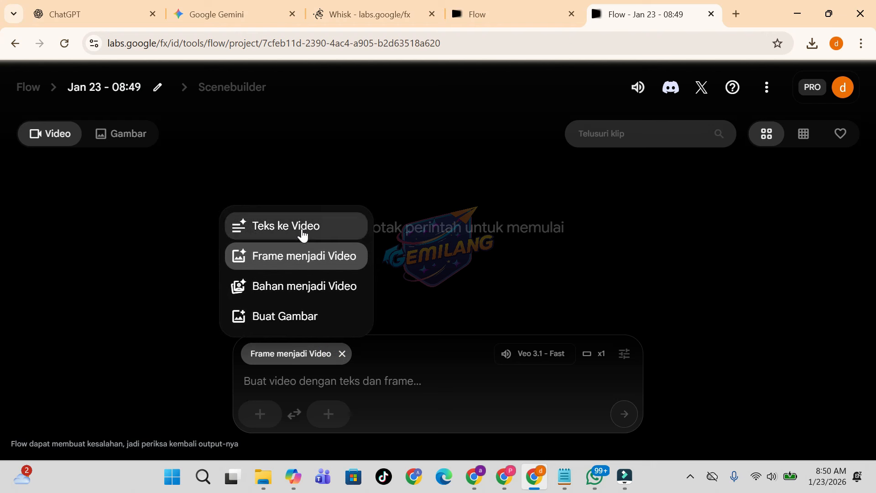
left_click(289, 260)
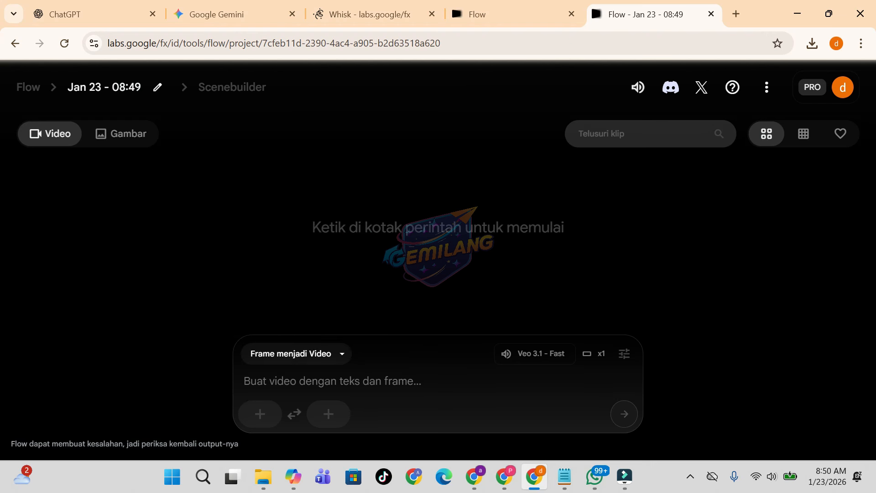
Upload the Whisk image of Gemi waking Gilang from Downloads as the start frame, cropped to "Lanskap"
left_click(257, 417)
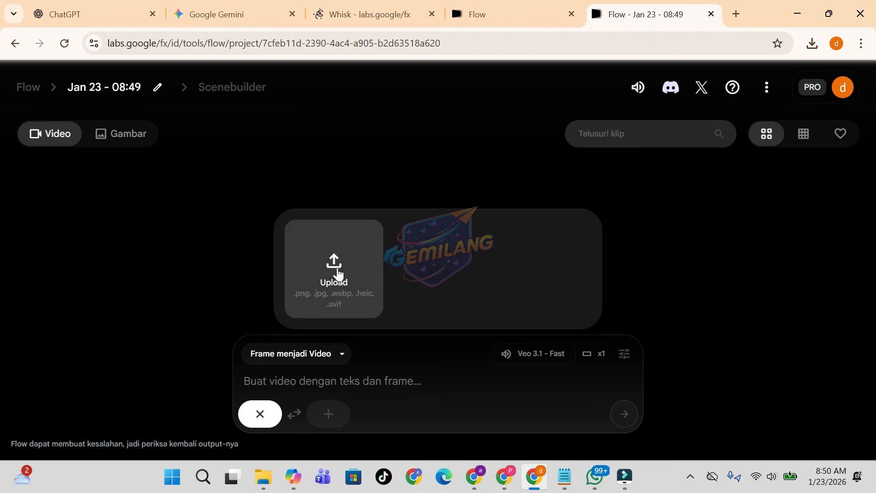
left_click(337, 270)
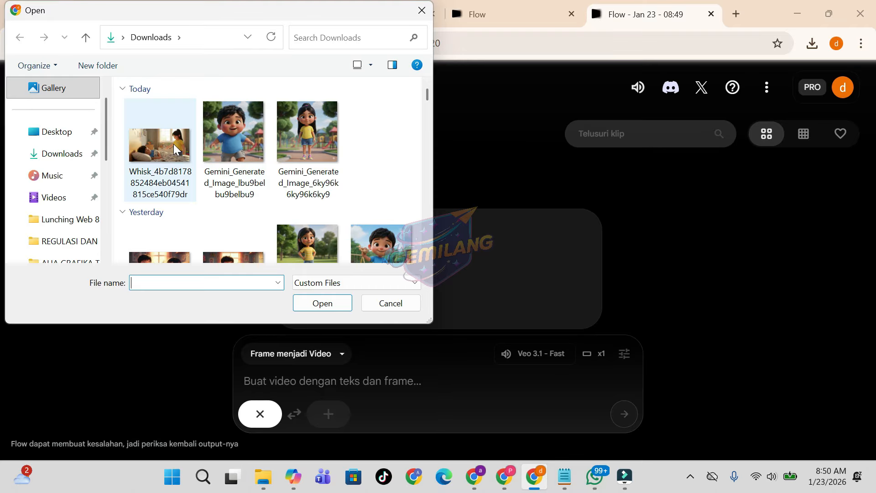
left_click(174, 143)
left_click(320, 305)
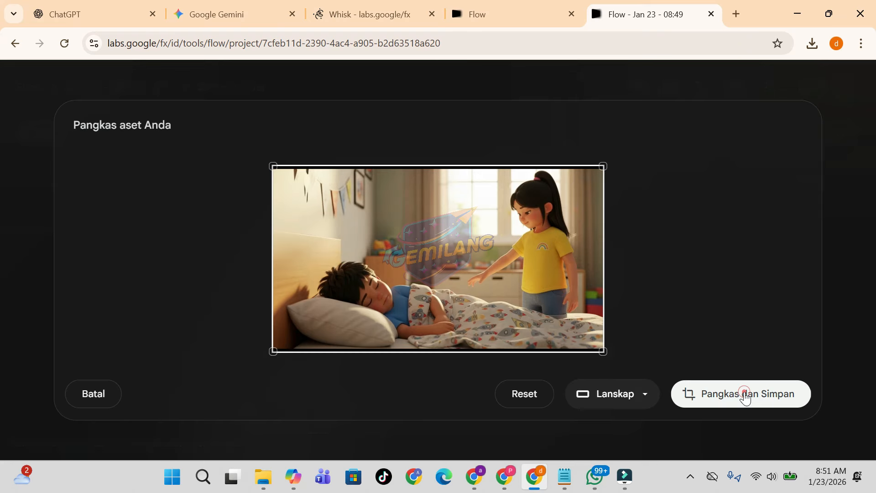
left_click(746, 394)
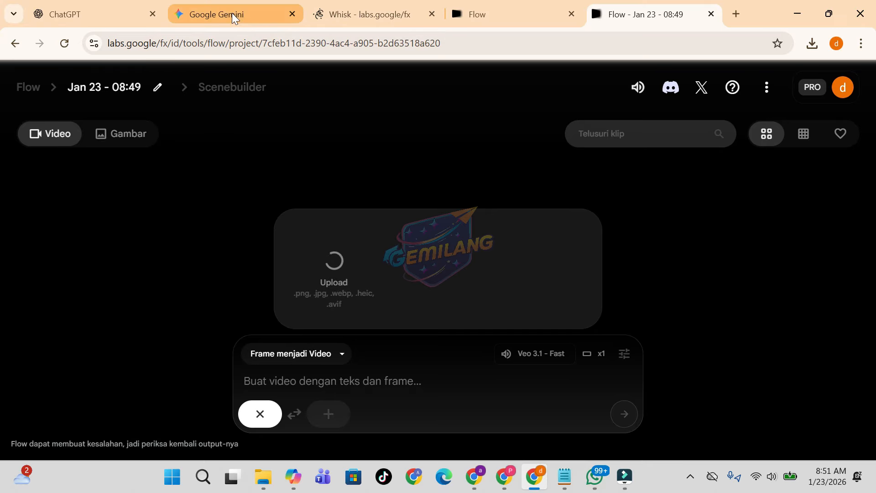
Switch to Gemini and copy Scene 1's full text from "Visual" through the end of "Pergerakan kamera"
mouse_move(231, 11)
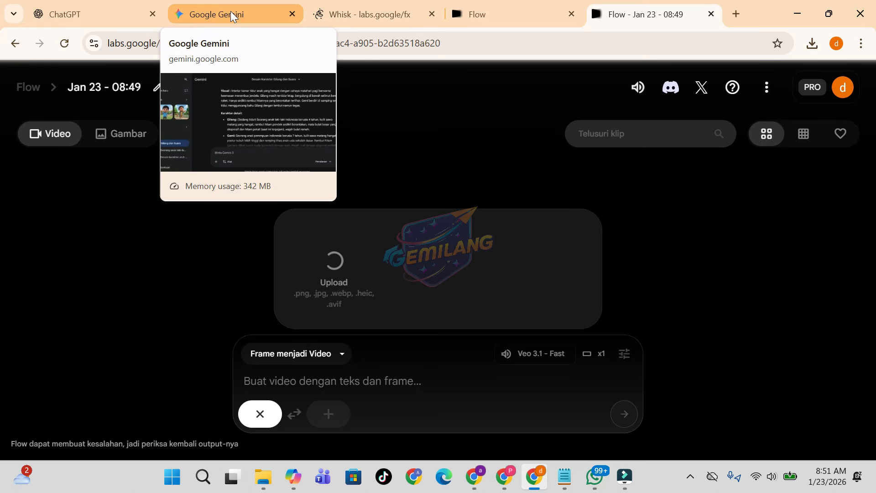
left_click(231, 11)
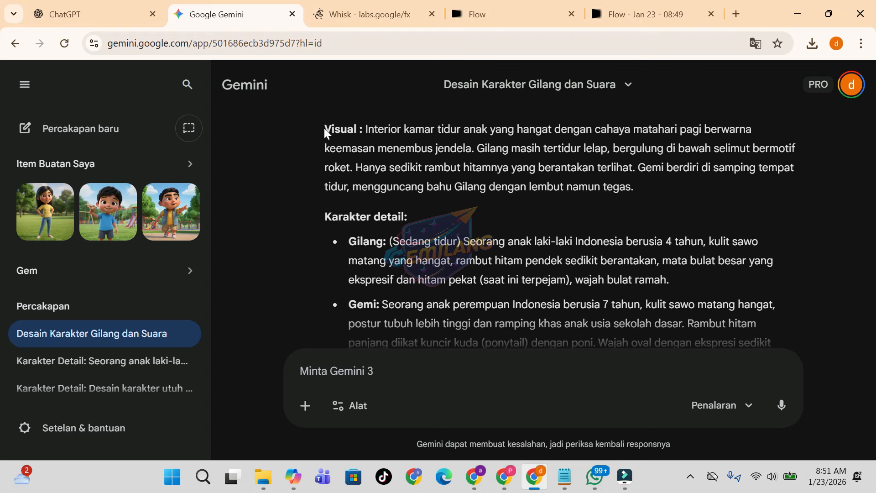
left_click_drag(324, 127, 593, 270)
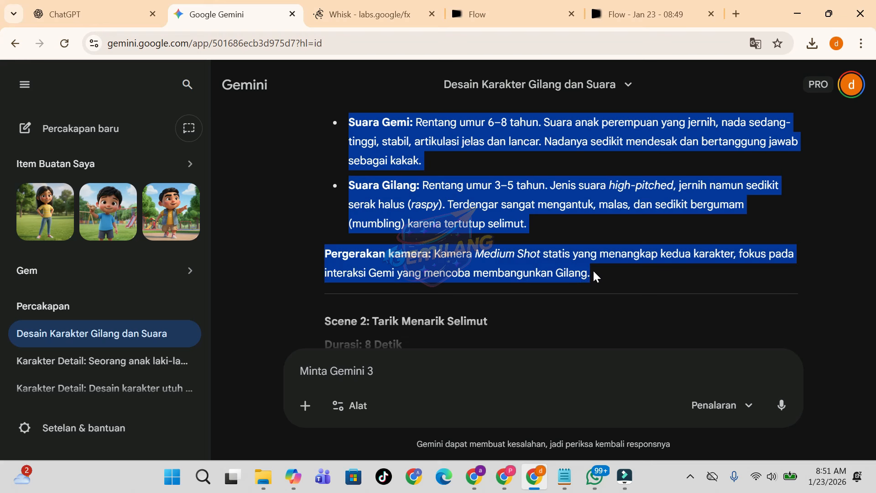
Switch to Flow, paste the copied Scene 1 text as the prompt, generate the video with Veo 3.1 - Fast and preview the clip
left_click(599, 9)
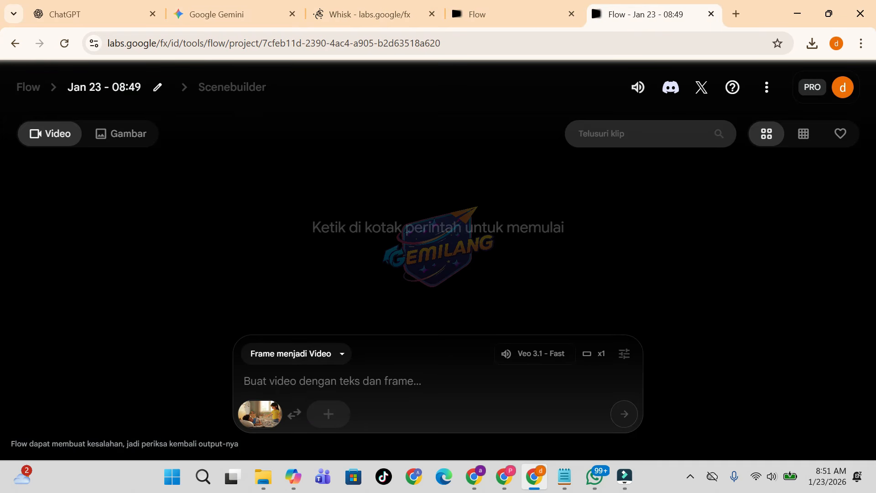
left_click(294, 381)
key("ctrl+v")
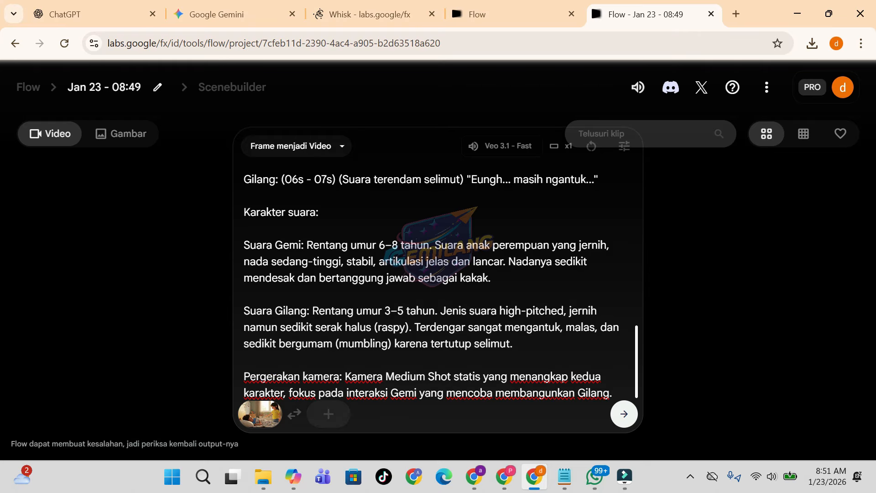
left_click(623, 414)
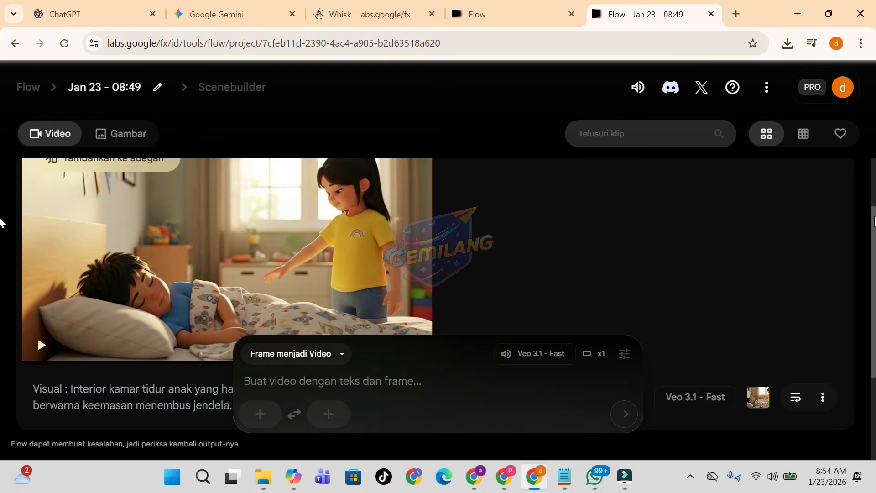
mouse_move(53, 307)
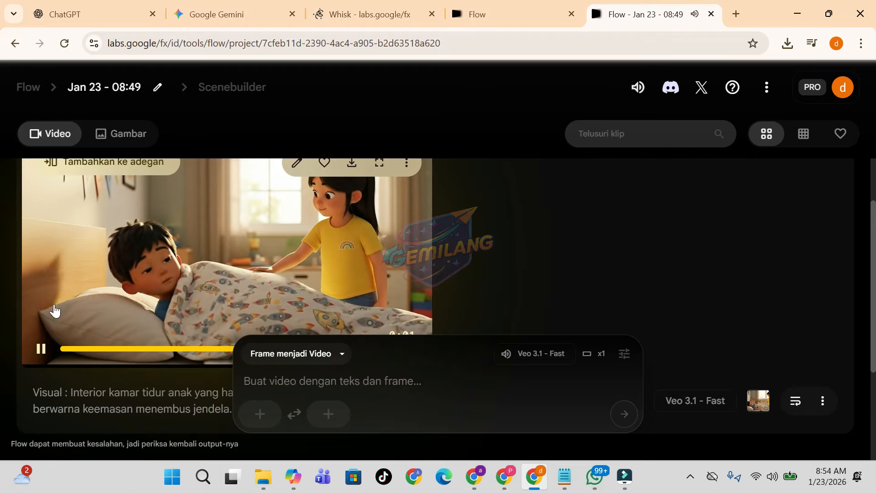
scroll(587, 208, "up", 1)
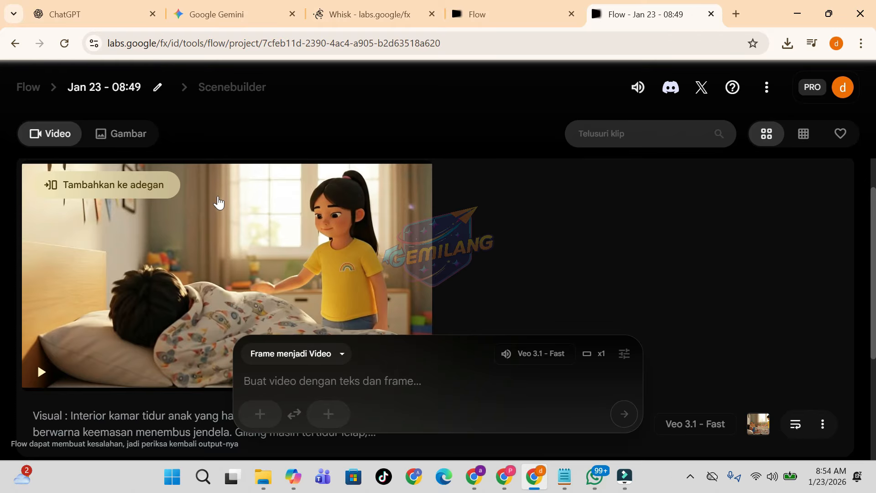
mouse_move(215, 199)
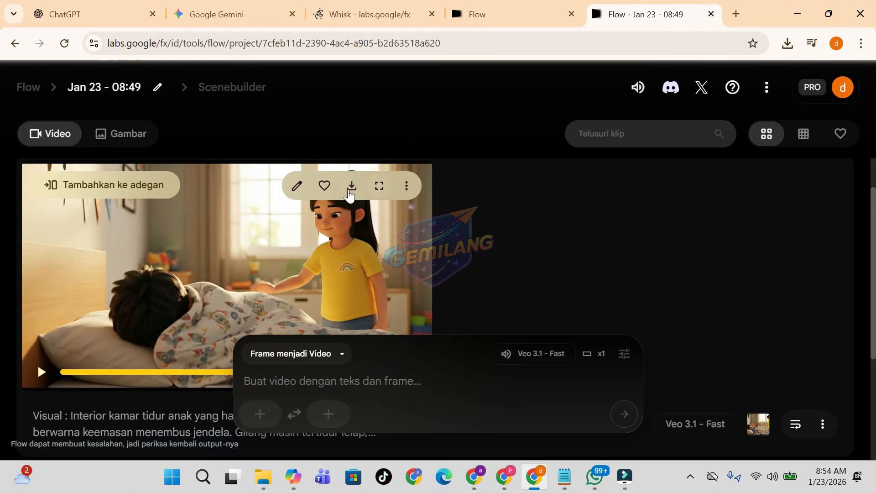
Switch to Gemini and read the visual, character detail and outfit descriptions of "Scene 2: Tarik Menarik Selimut"
mouse_move(204, 10)
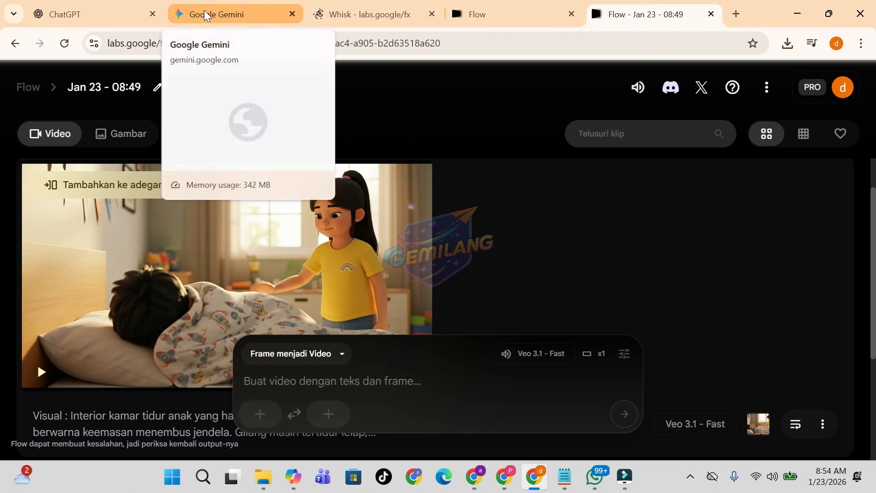
left_click(203, 13)
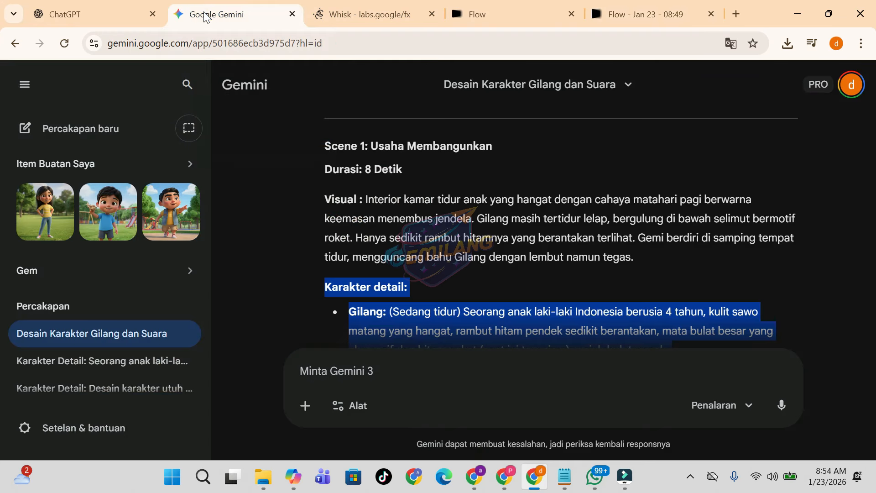
left_click(278, 168)
scroll(278, 168, "down", 4)
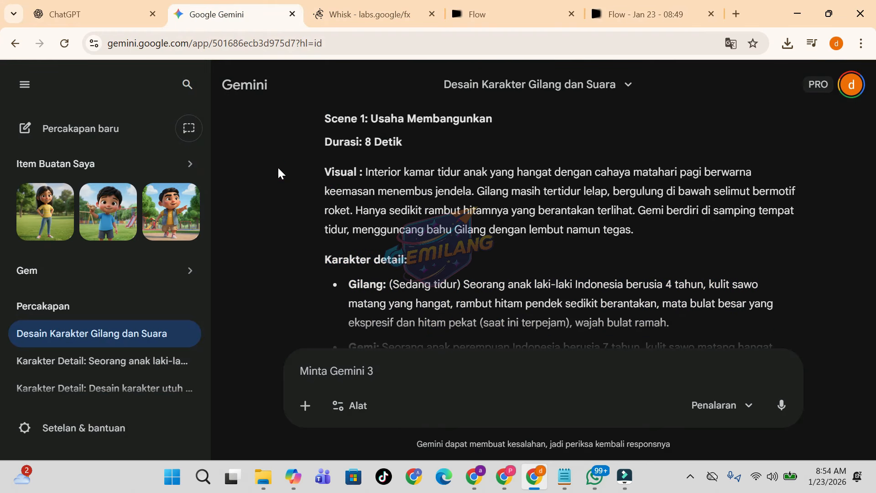
scroll(278, 170, "down", 10)
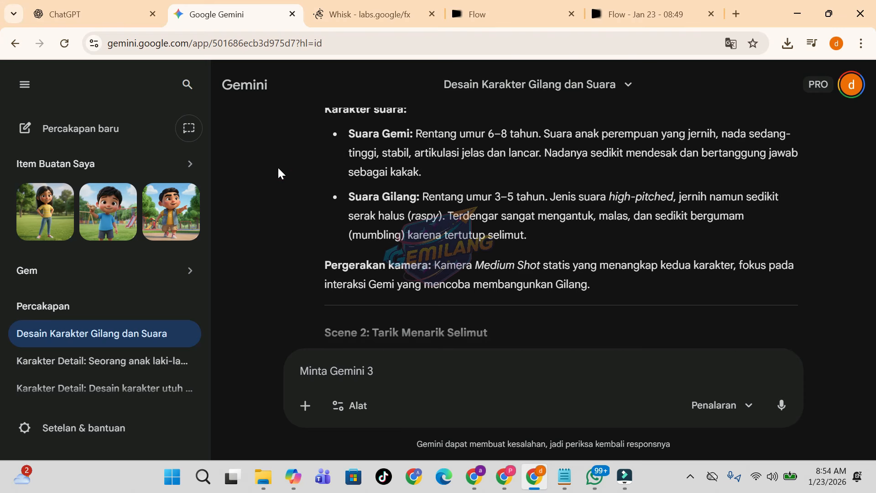
scroll(279, 173, "down", 5)
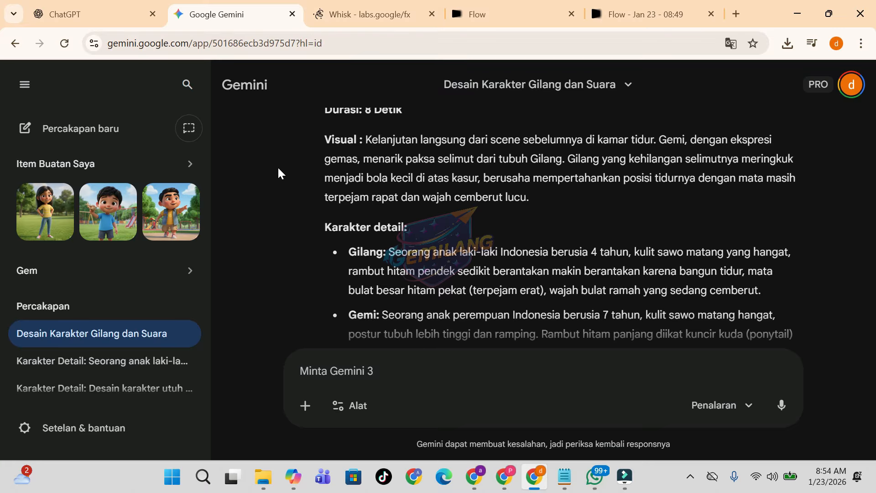
scroll(279, 172, "down", 1)
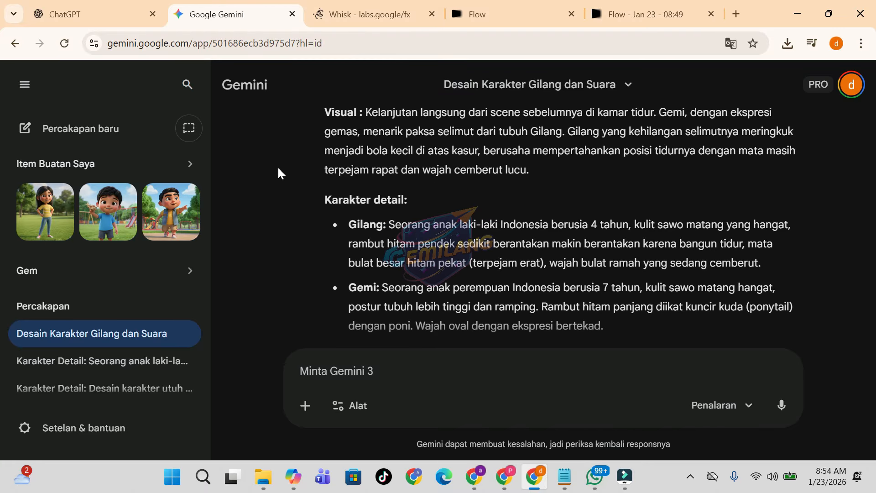
scroll(279, 173, "down", 2)
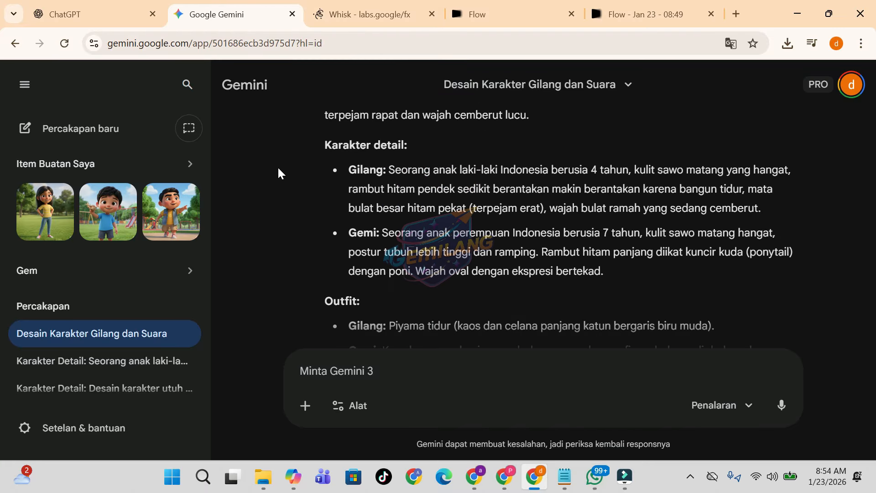
scroll(279, 171, "down", 2)
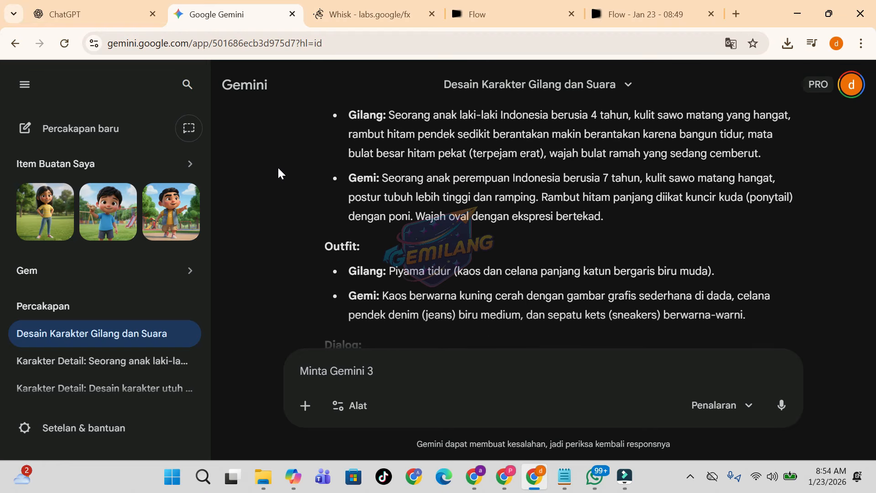
scroll(278, 173, "down", 2)
scroll(278, 172, "up", 1)
scroll(278, 172, "up", 5)
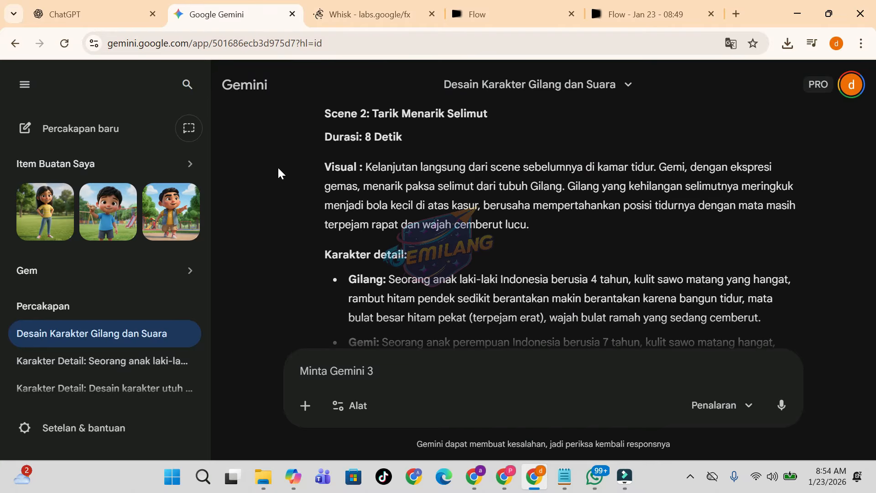
Switch to Flow, add the Scene 1 clip to Scenebuilder and save its last frame at 0:08 as an asset
left_click(649, 11)
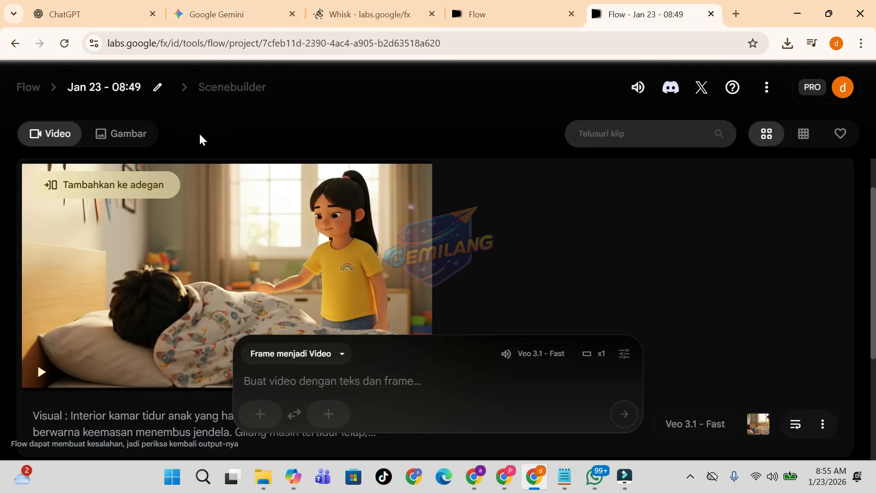
left_click(52, 187)
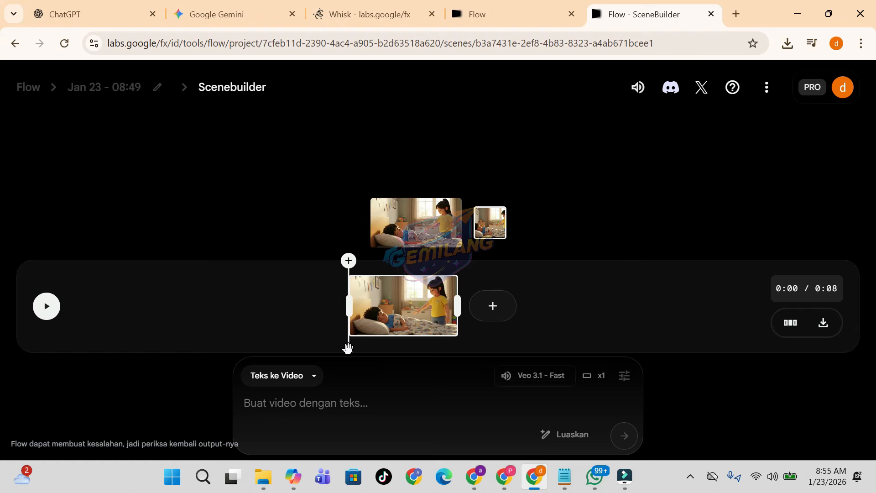
left_click_drag(348, 351, 465, 350)
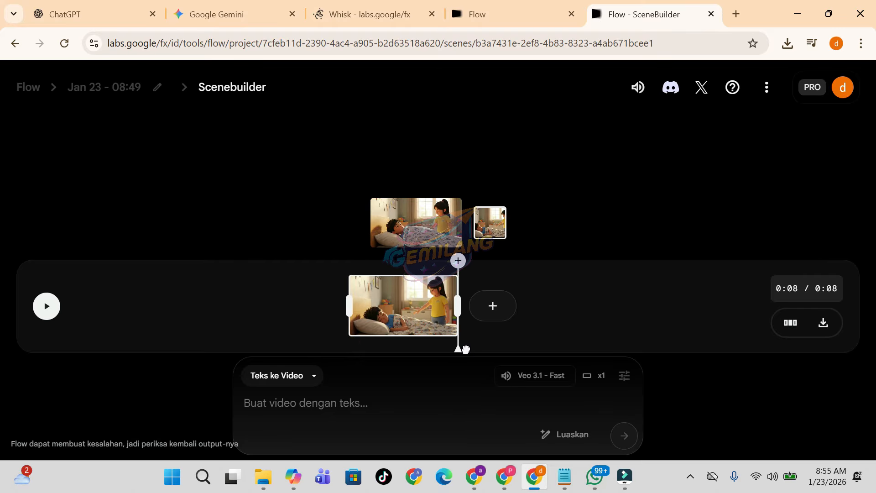
left_click(459, 260)
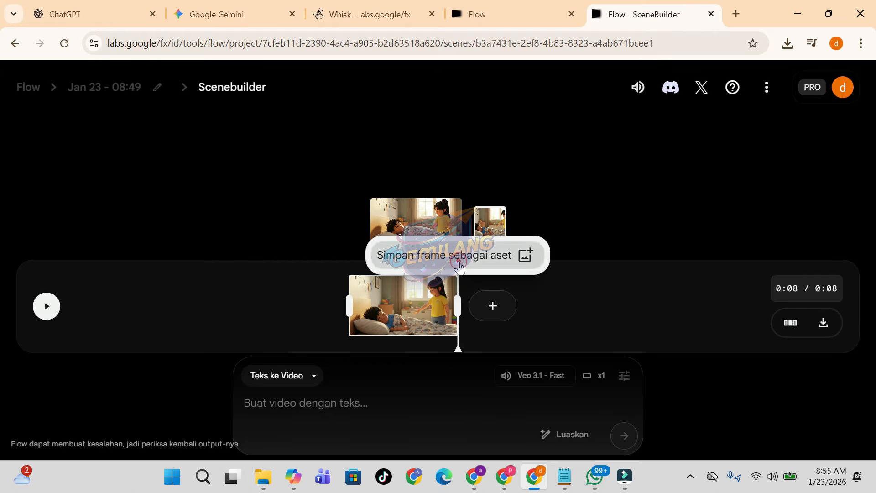
left_click(459, 265)
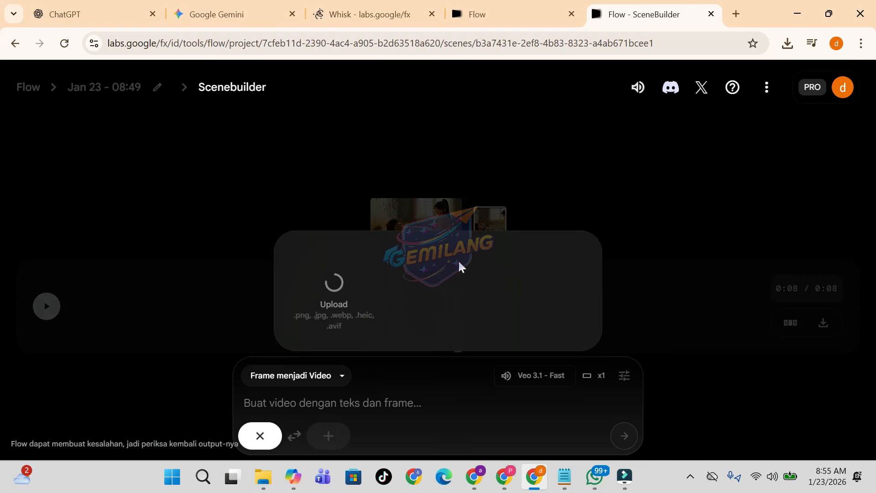
Copy Scene 2's text in Gemini from "Visual" through "Pergerakan kamera" and paste it as the video prompt in Flow's Scenebuilder
left_click(230, 14)
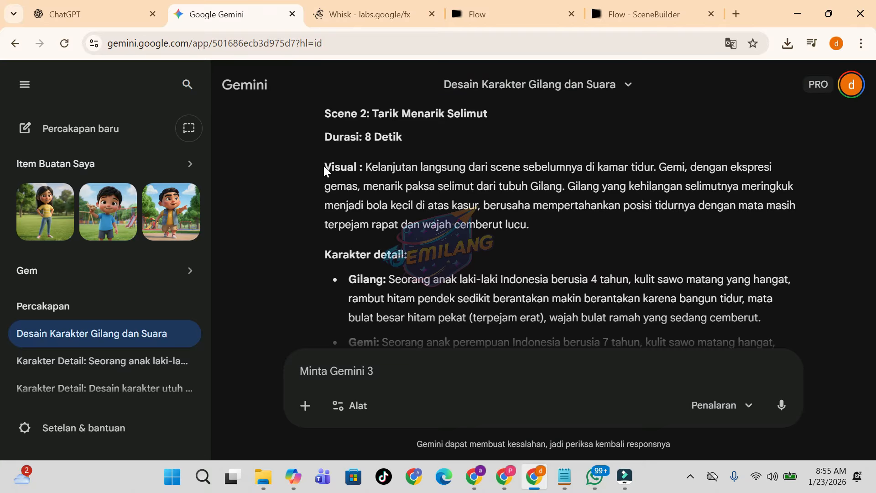
left_click_drag(324, 167, 652, 257)
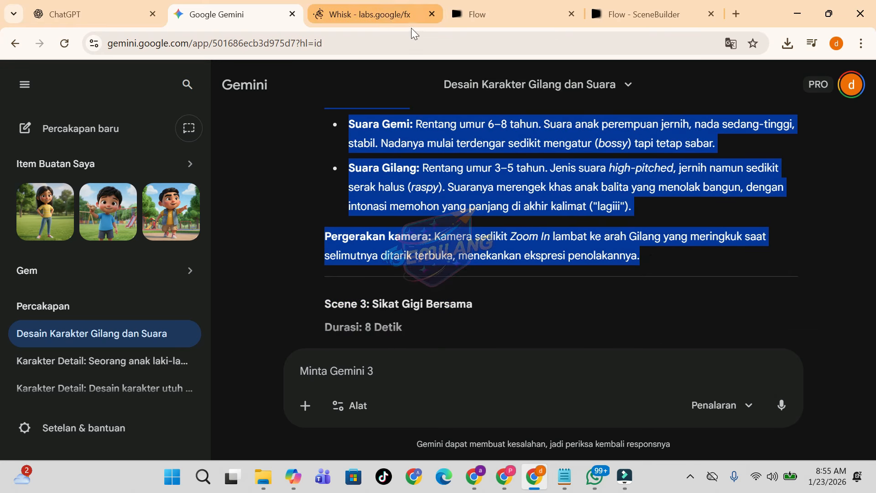
left_click(625, 15)
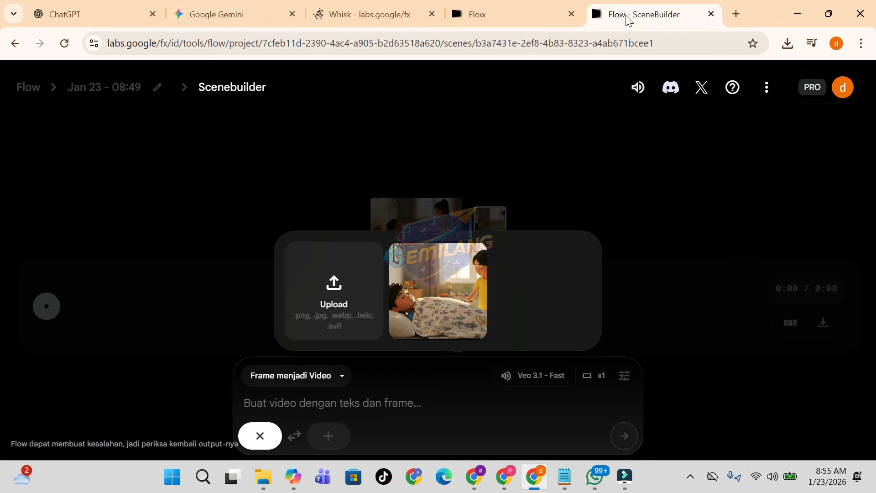
left_click(289, 401)
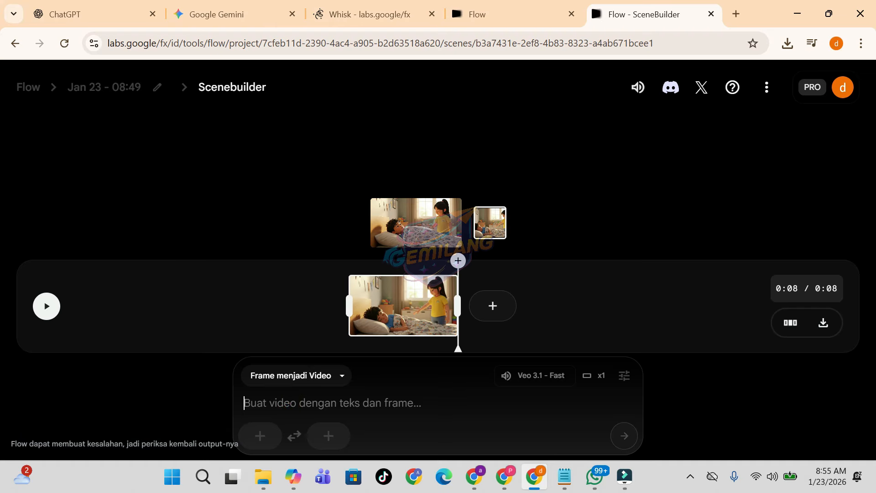
key("ctrl+v")
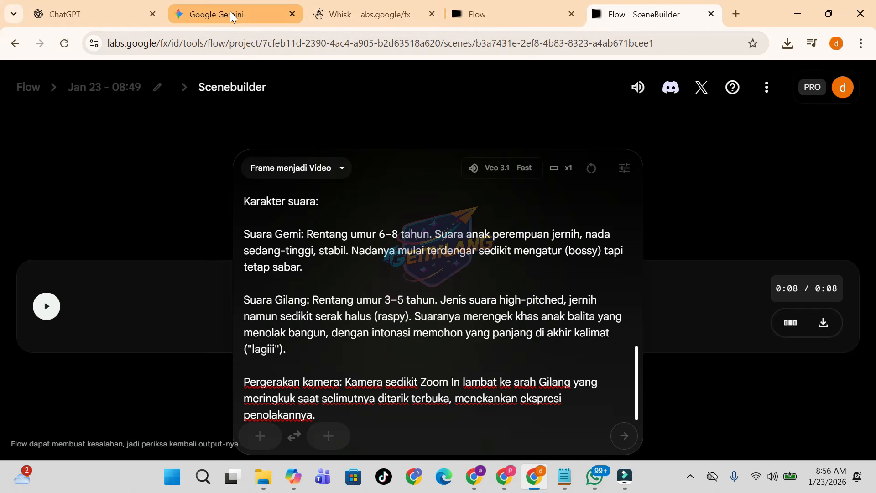
Switch to Gemini and go back to Scene 1's "Karakter detail" descriptions for reuse in the Scene 2 prompt
mouse_move(230, 12)
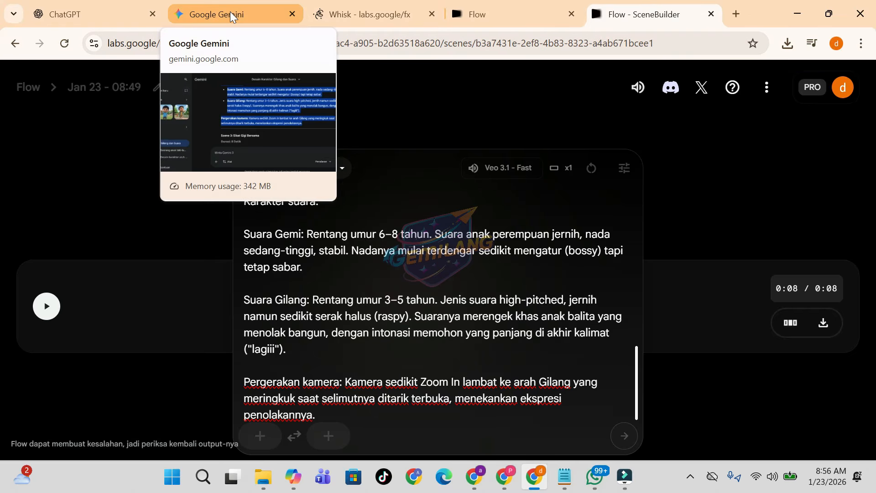
left_click(230, 12)
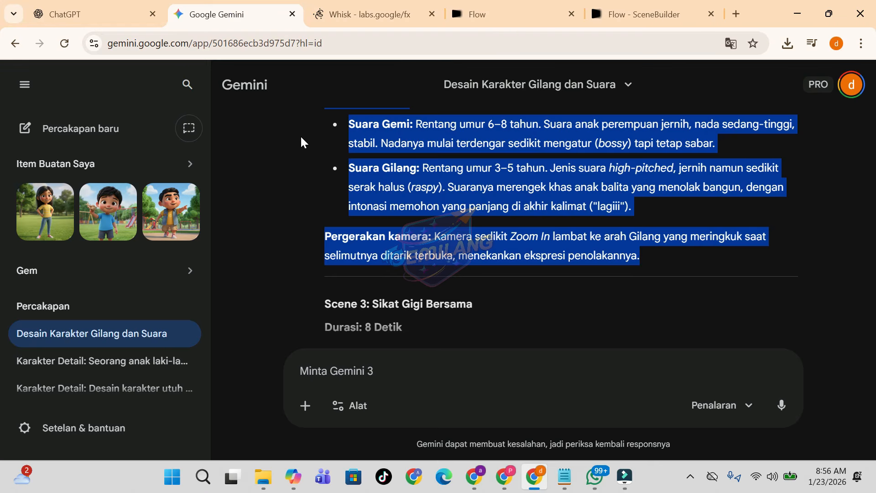
left_click(289, 138)
scroll(289, 139, "up", 5)
scroll(288, 139, "up", 2)
scroll(288, 142, "up", 4)
scroll(288, 142, "down", 1)
Switch to Flow, generate Scene 2 from the starting frame using Scene 1's character detail in the prompt, and play the timeline
left_click(652, 14)
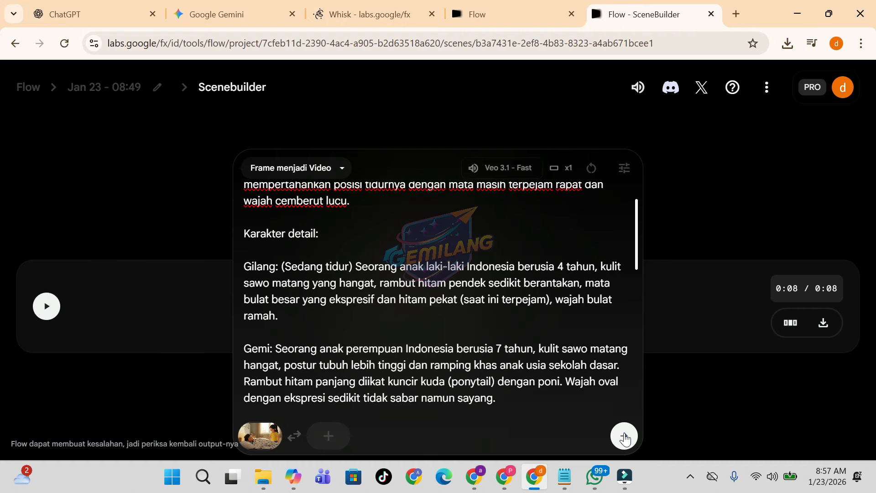
left_click(624, 436)
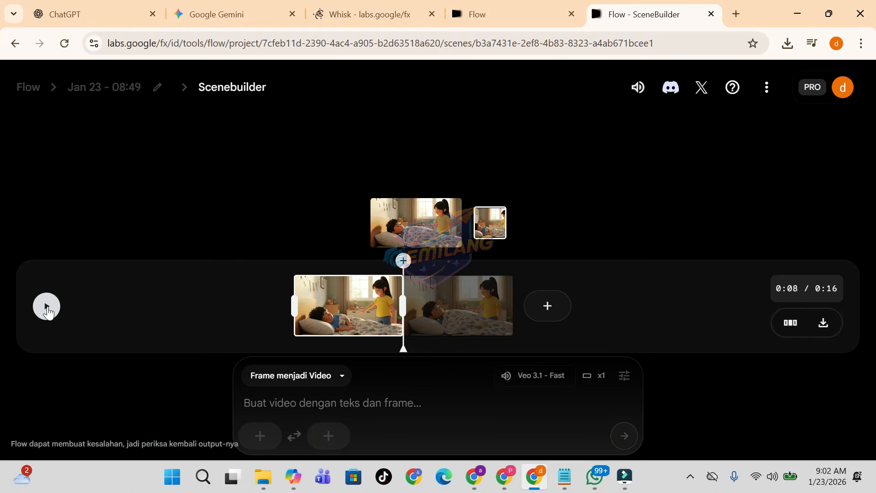
left_click(46, 307)
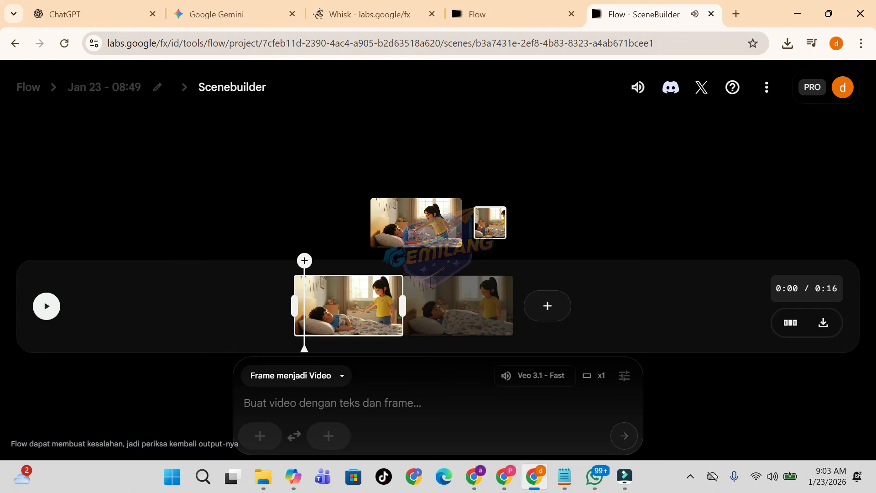
Switch to Gemini and read the visual, character, outfit, dialog and voice descriptions of "Scene 3: Sikat Gigi Bersama"
left_click(245, 13)
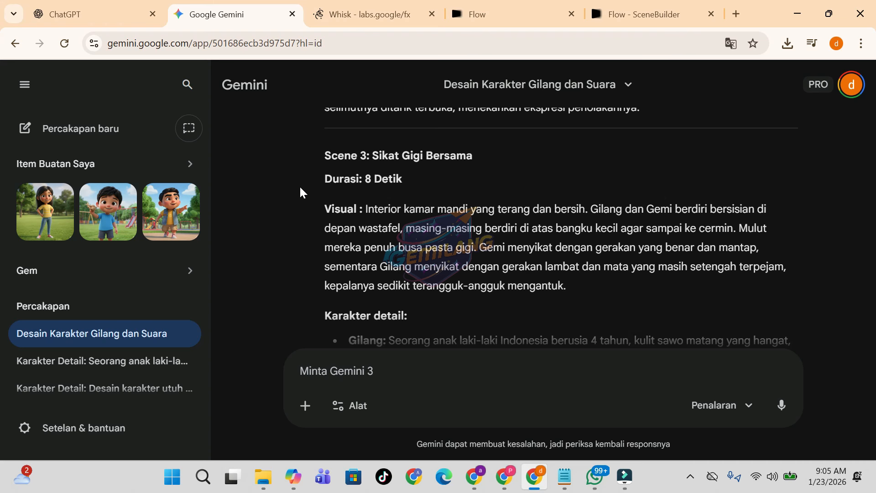
scroll(299, 186, "down", 4)
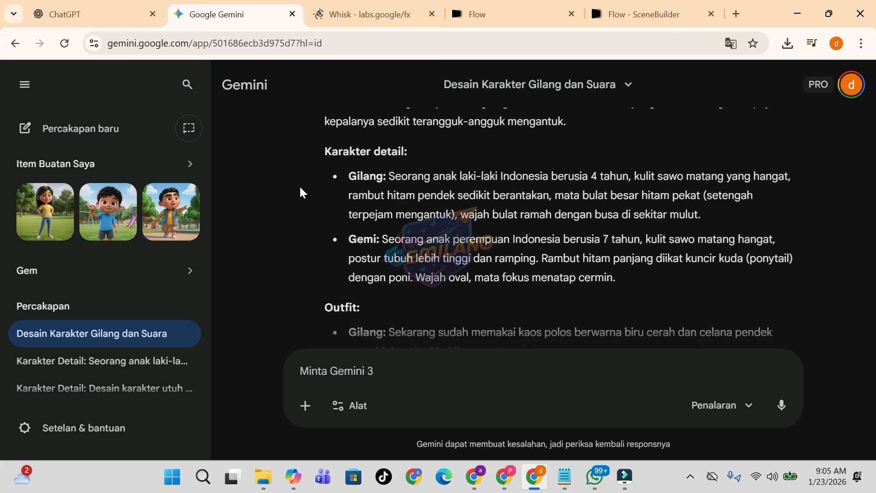
scroll(300, 188, "down", 3)
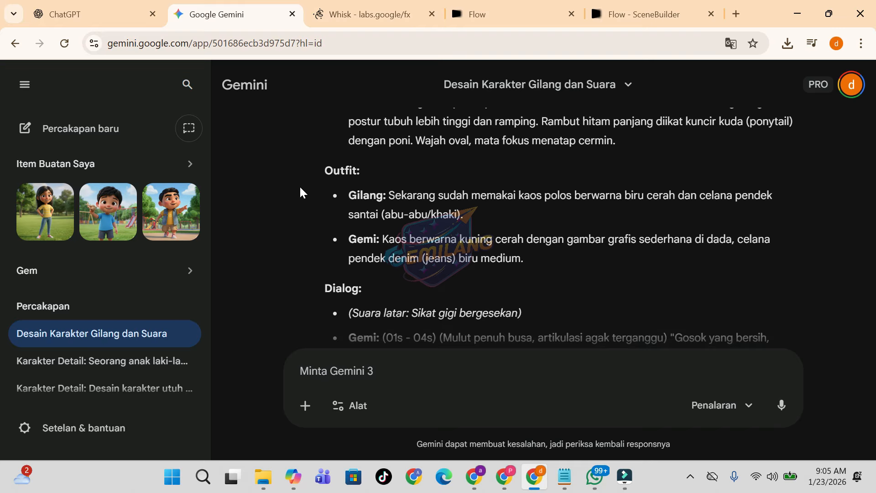
scroll(299, 185, "down", 3)
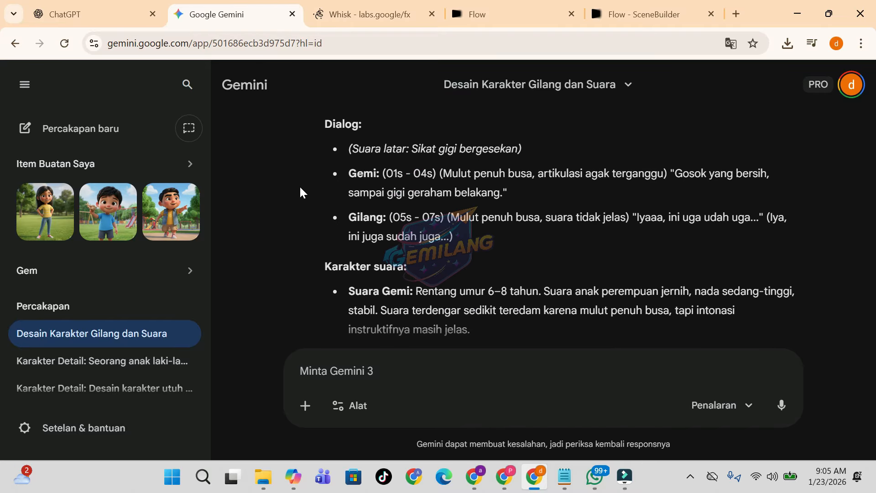
scroll(301, 188, "down", 1)
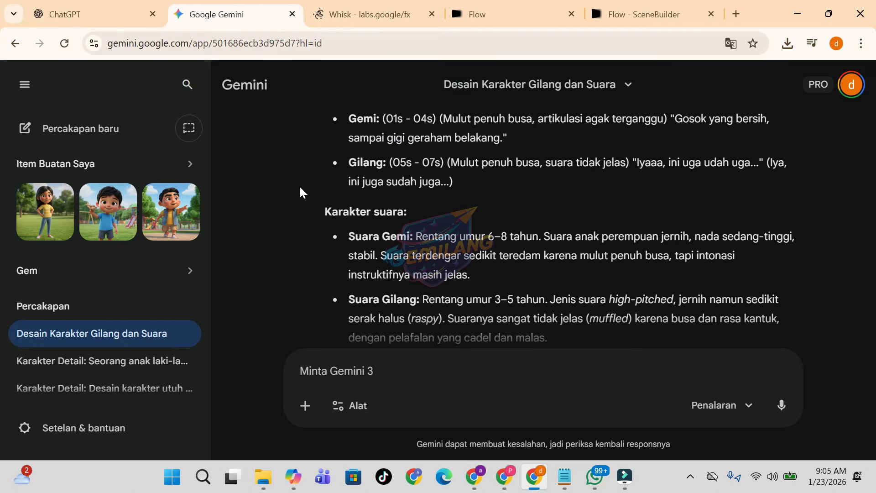
scroll(300, 188, "up", 4)
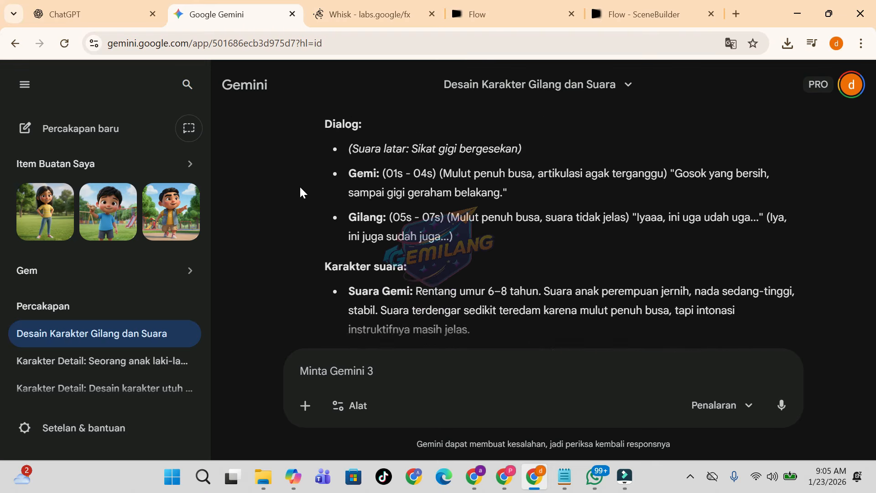
scroll(300, 189, "up", 1)
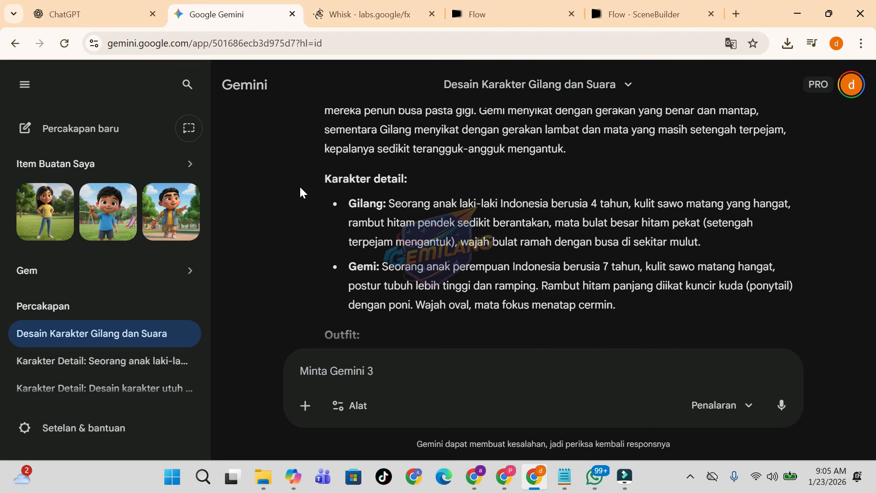
scroll(297, 171, "up", 2)
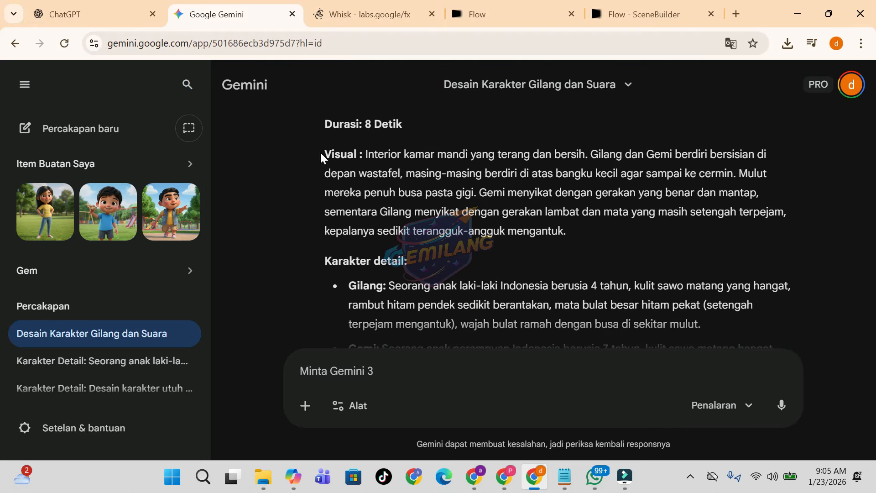
Copy Scene 3's text from "Visual" through "Outfit" and replace the Whisk prompt with it
left_click_drag(322, 154, 568, 281)
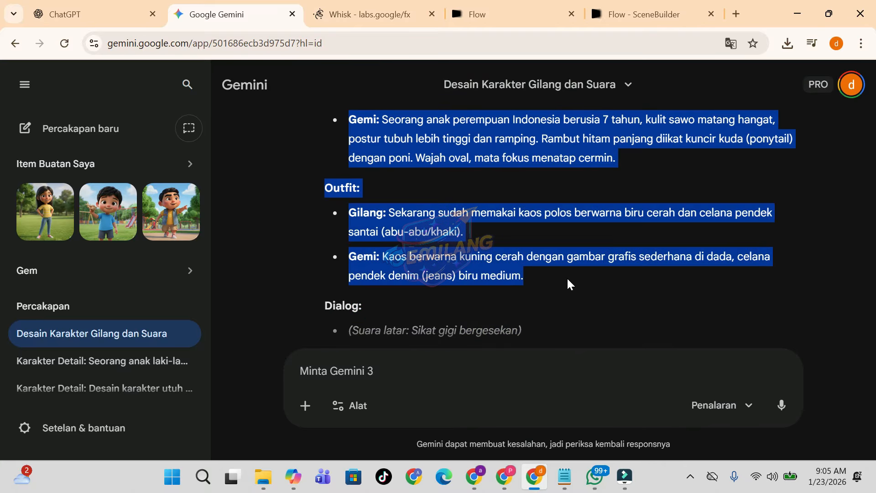
left_click(376, 19)
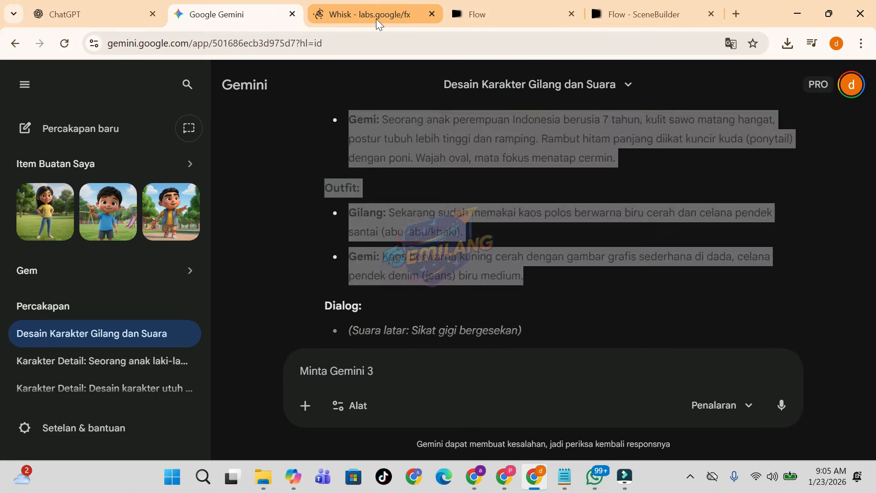
left_click(421, 336)
key("ctrl+a")
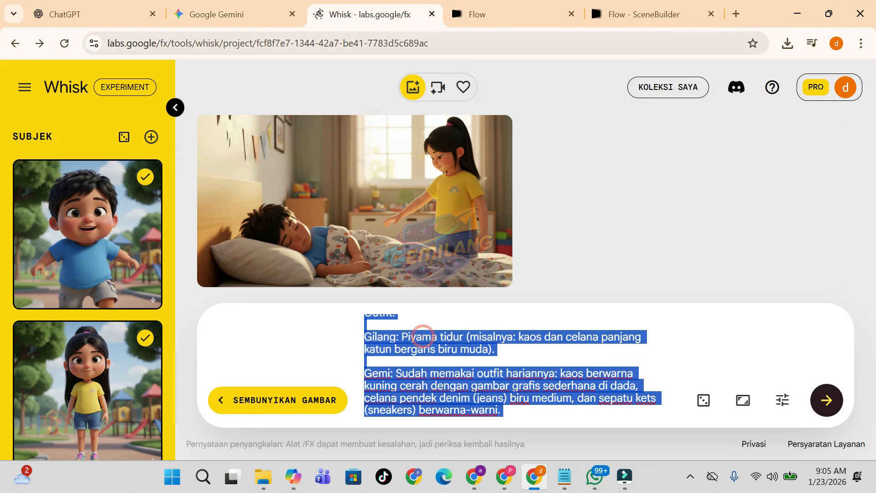
key("ctrl+v")
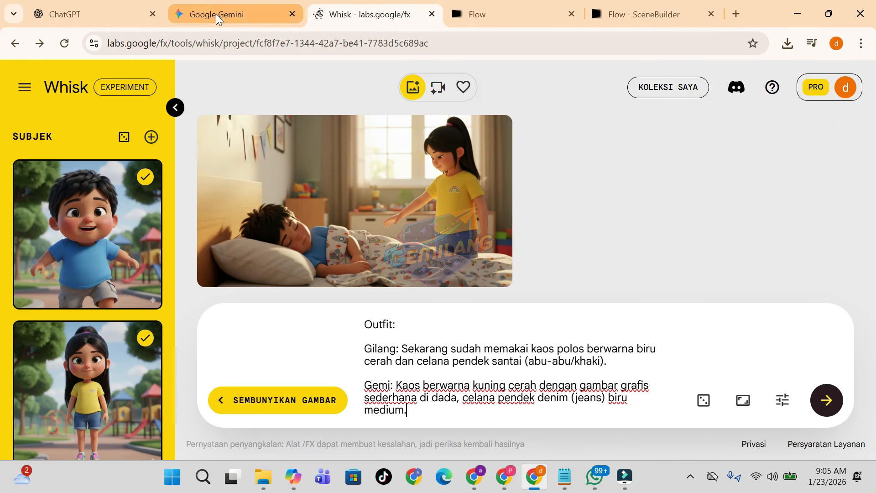
Check the preceding scene text in Gemini, review the Scene 3 prompt in Whisk and generate the toothbrushing image
left_click(216, 14)
left_click(283, 162)
scroll(283, 161, "up", 6)
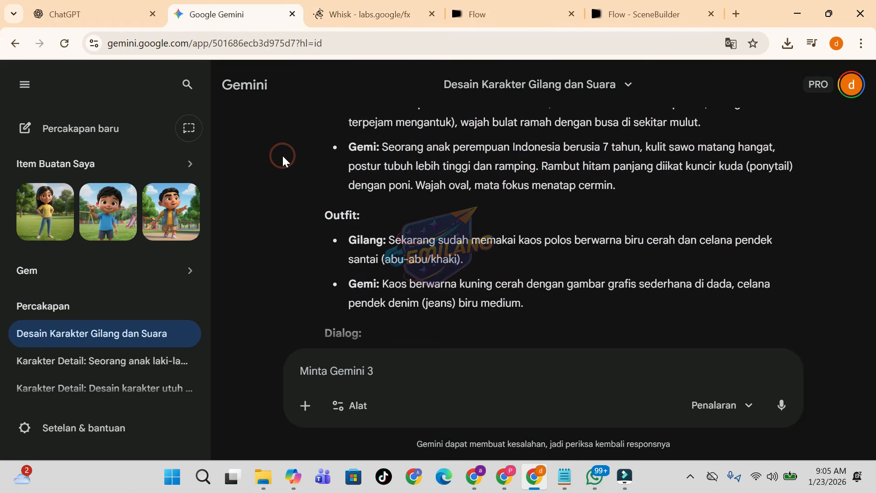
scroll(283, 161, "up", 8)
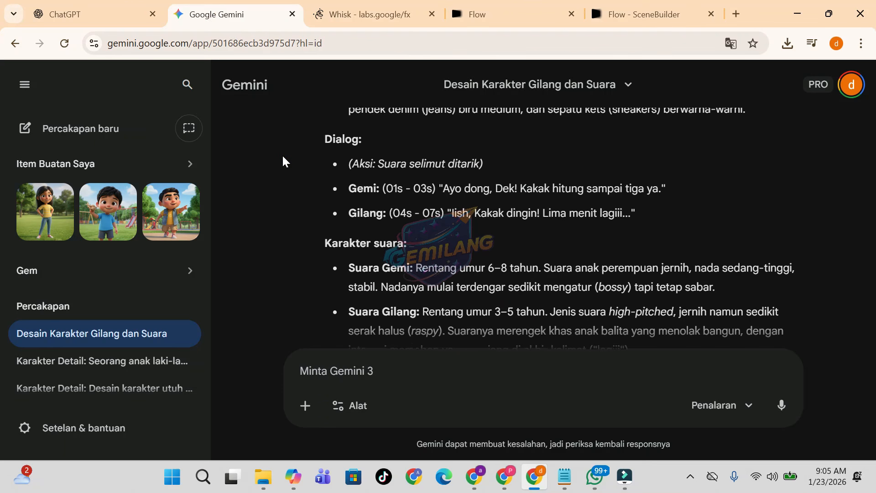
scroll(283, 162, "up", 3)
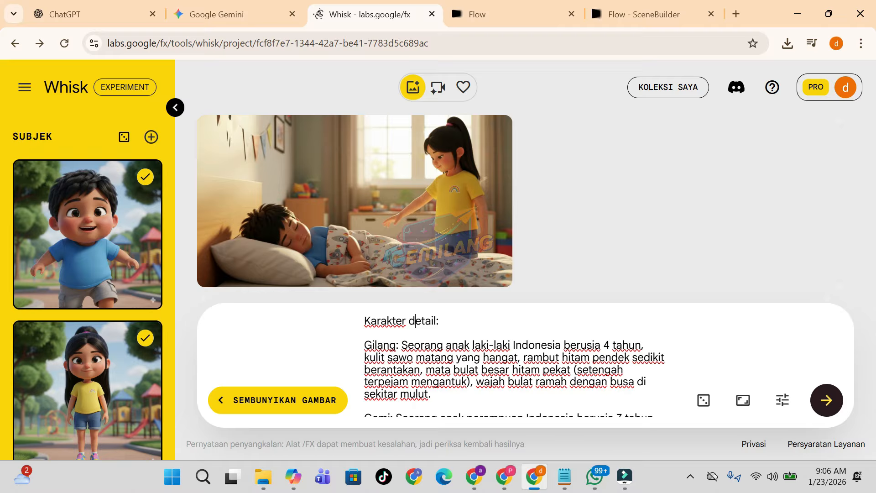
scroll(415, 332, "up", 2)
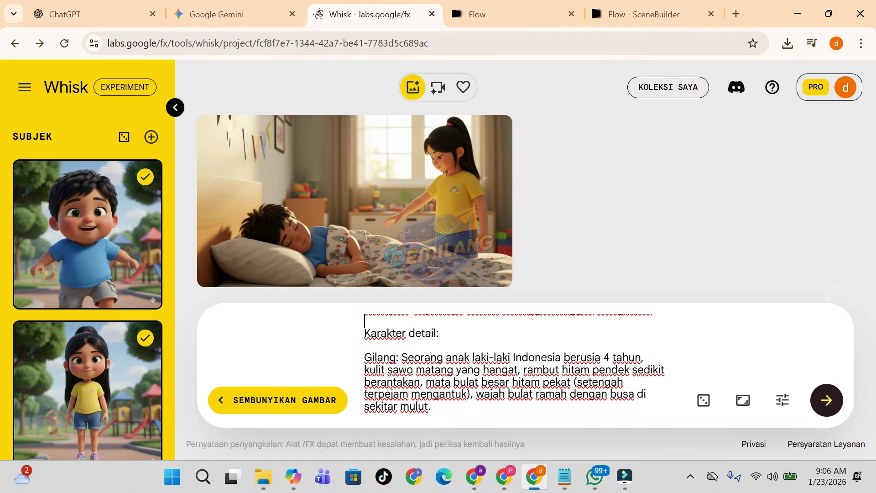
scroll(415, 332, "down", 6)
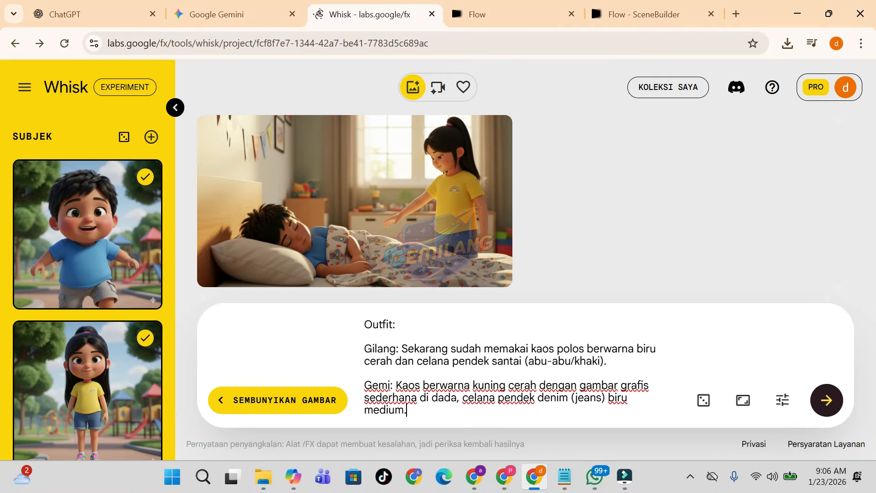
left_click(829, 401)
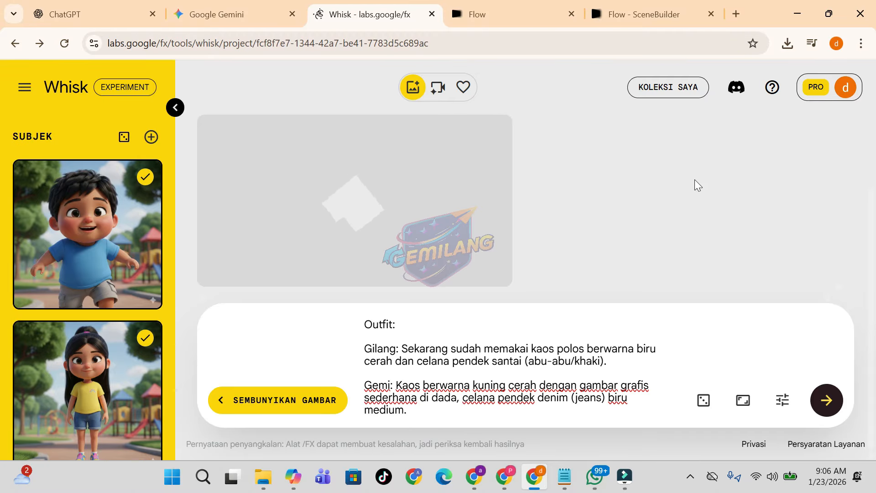
mouse_move(359, 194)
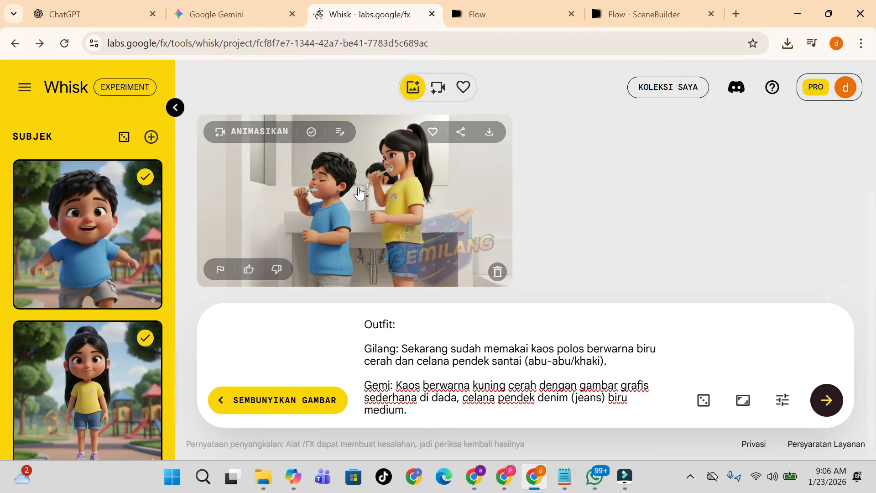
Switch to Flow and upload the toothbrushing image as the starting frame for "Frame menjadi Video", cropped as "Lanskap"
left_click(634, 7)
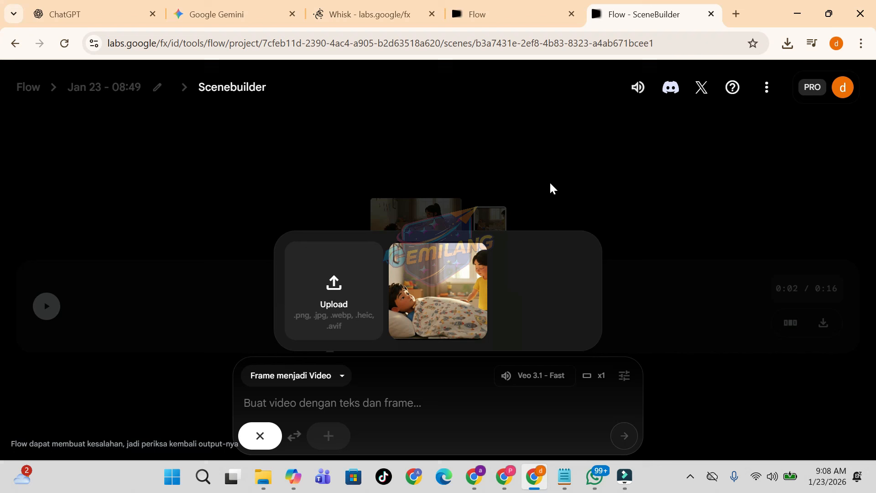
left_click(342, 375)
left_click(343, 375)
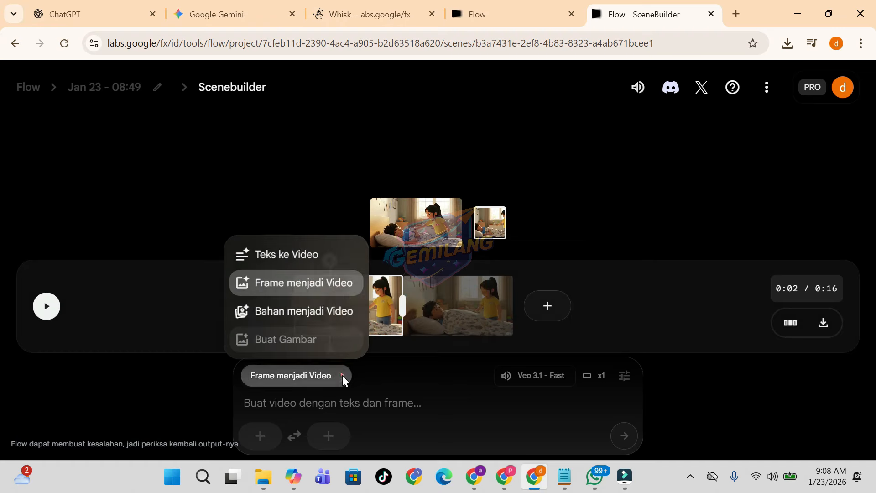
left_click(332, 283)
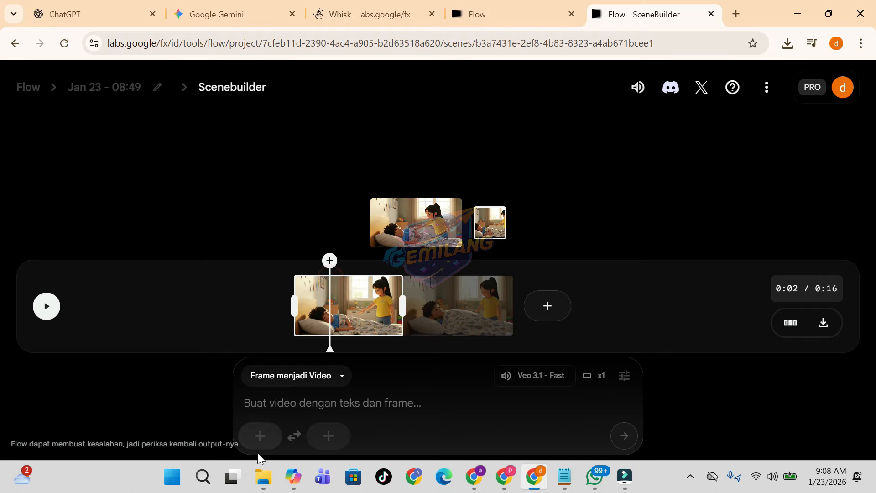
left_click(259, 440)
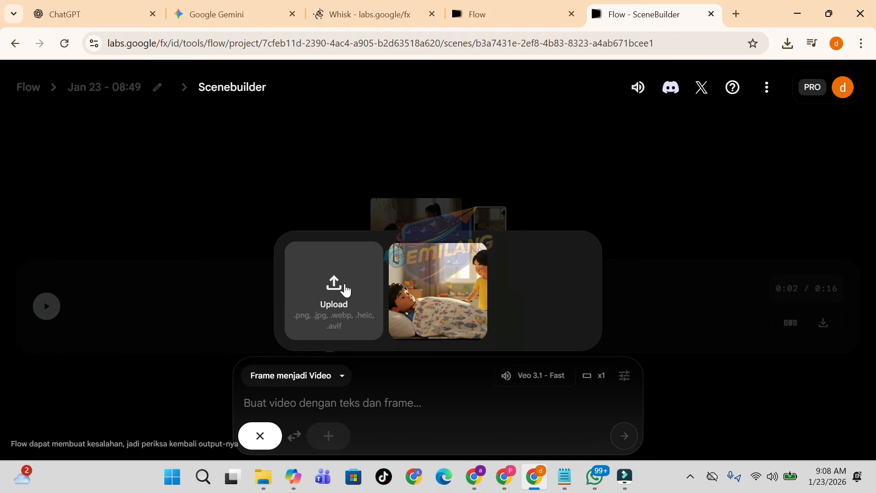
left_click(343, 284)
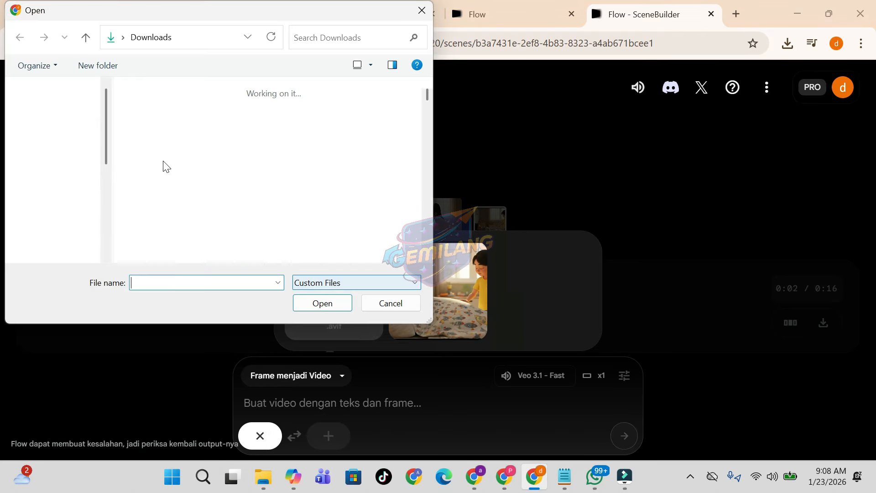
left_click(168, 141)
left_click(327, 303)
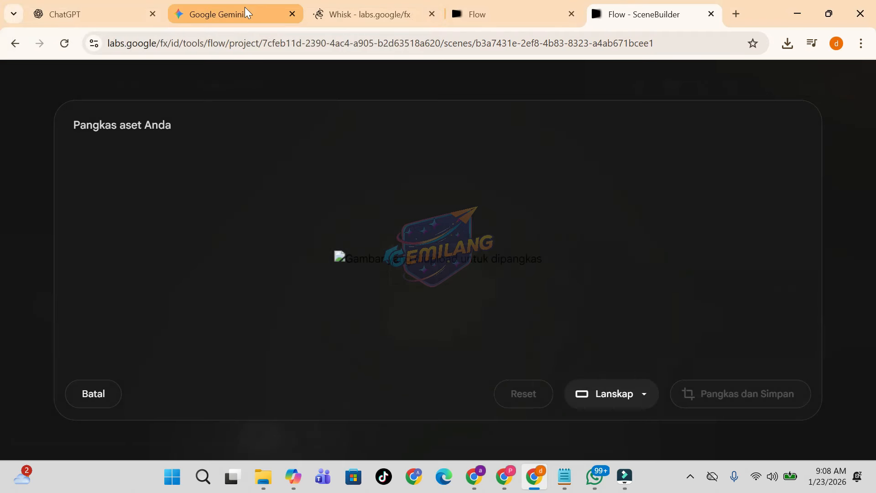
left_click(245, 6)
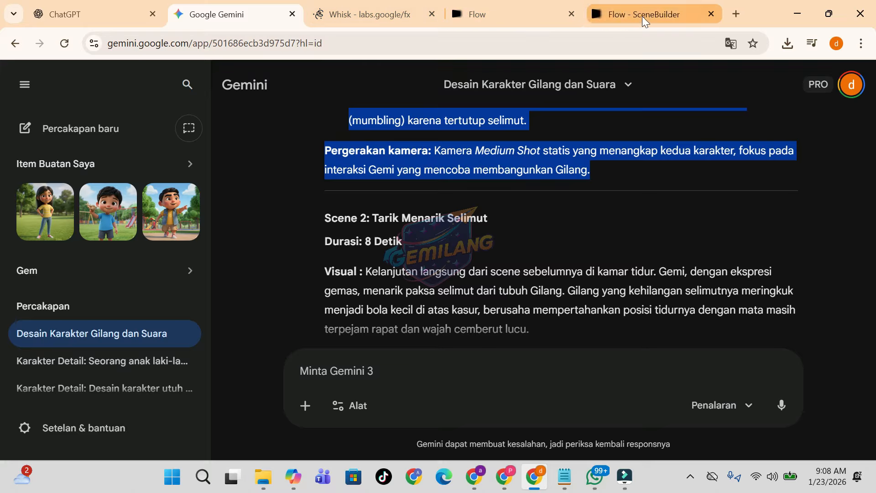
left_click(643, 15)
left_click(731, 396)
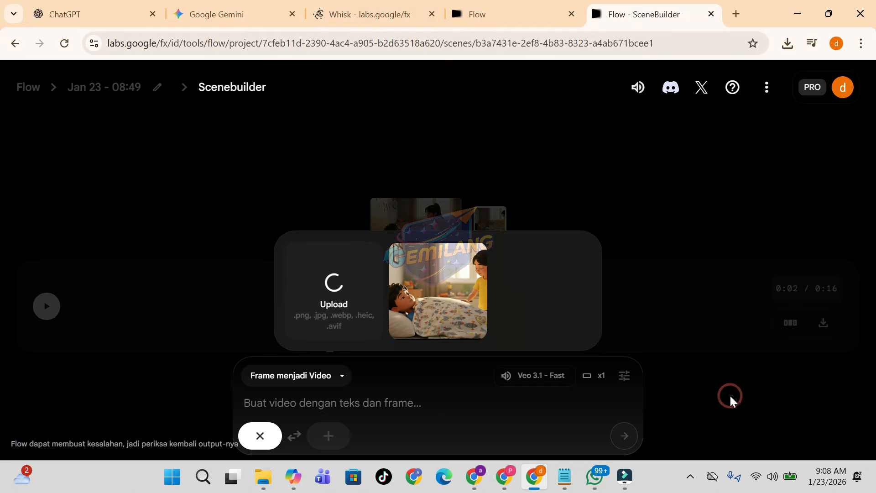
Switch to Gemini and copy Scene 3's text from "Visual" through "Pergerakan kamera"
left_click(225, 17)
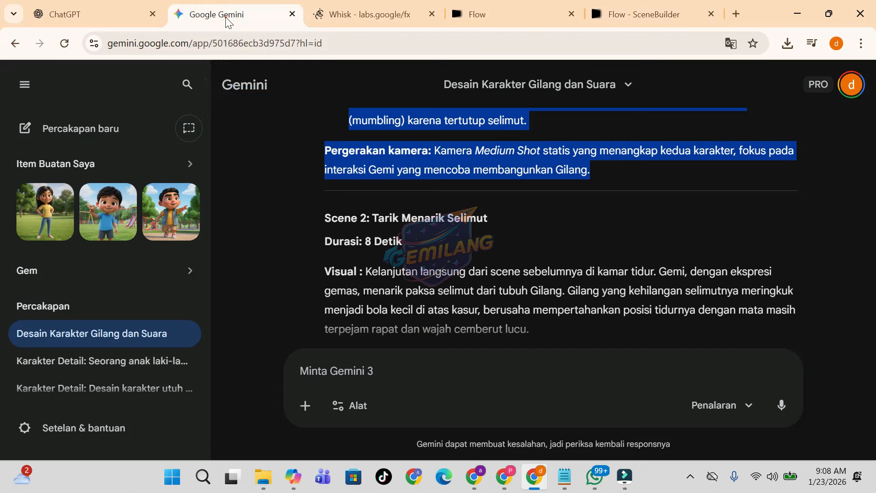
left_click(292, 211)
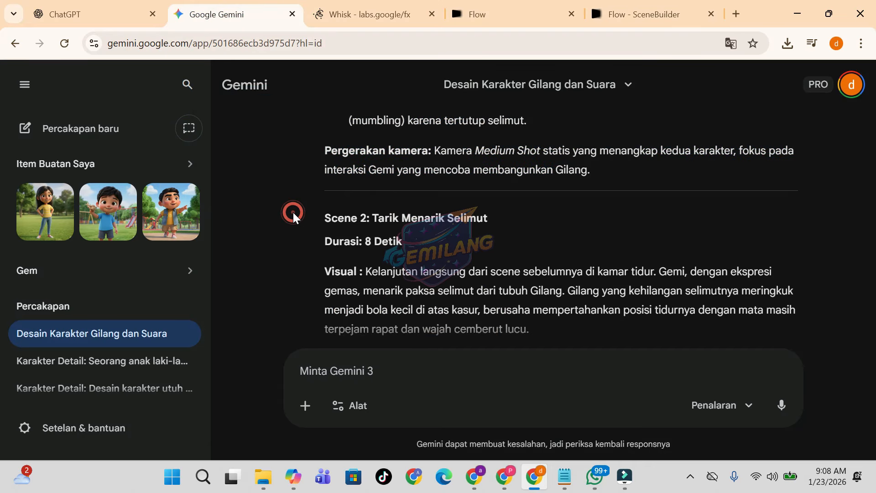
scroll(293, 212, "down", 6)
scroll(294, 218, "down", 10)
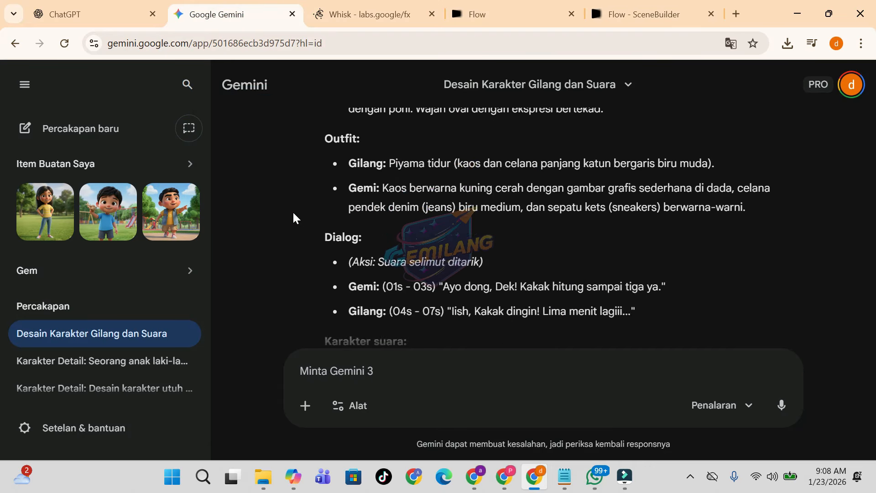
scroll(294, 218, "down", 3)
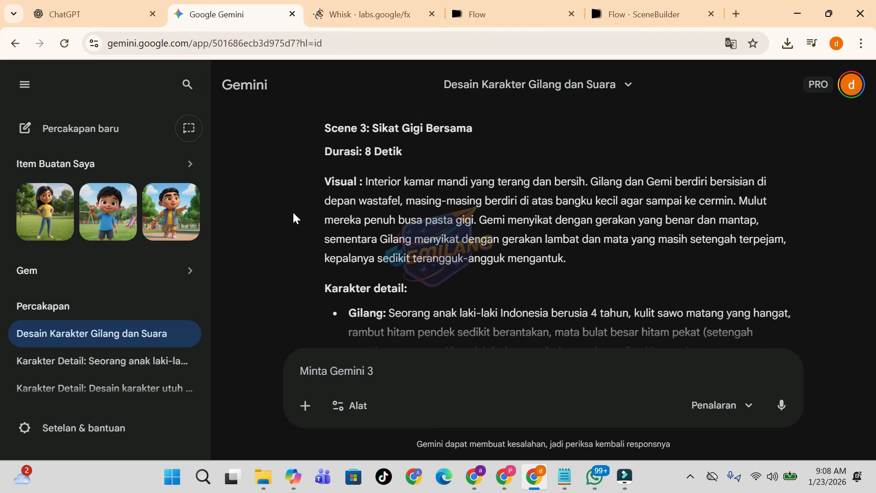
left_click_drag(324, 179, 565, 259)
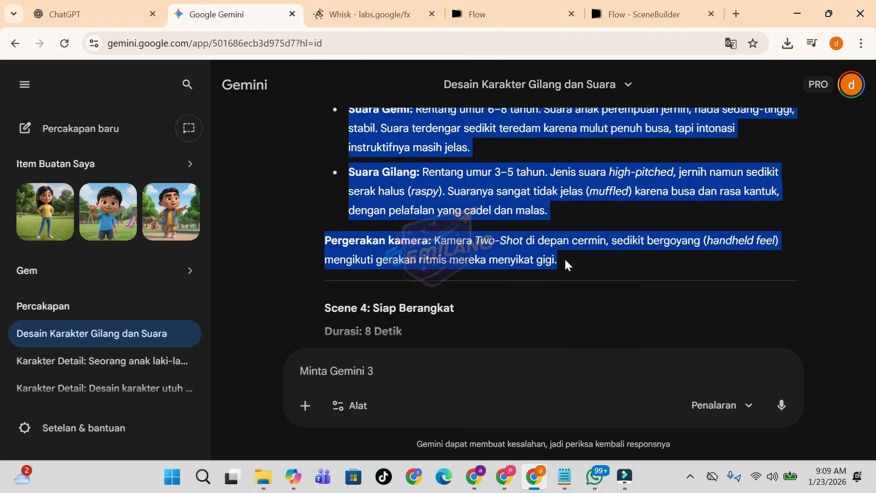
Switch to Flow, generate the Scene 3 video from the copied text and the toothbrushing frame, and play the timeline
left_click(650, 12)
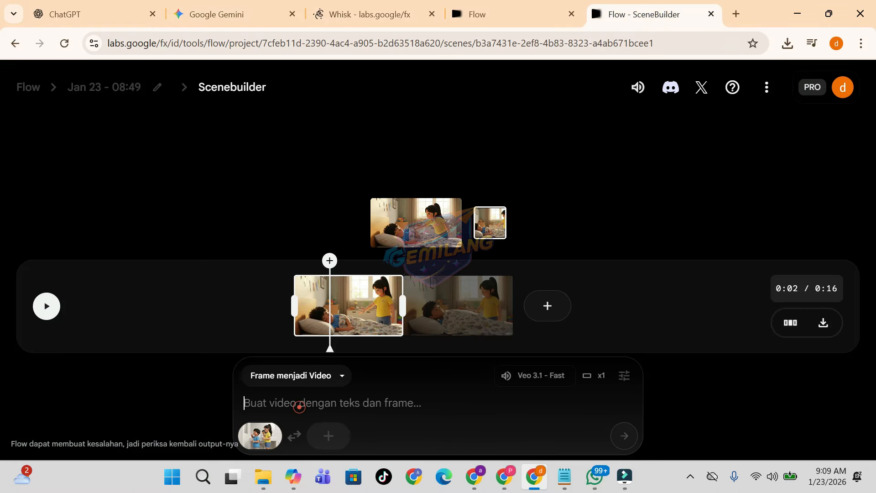
key("ctrl+v")
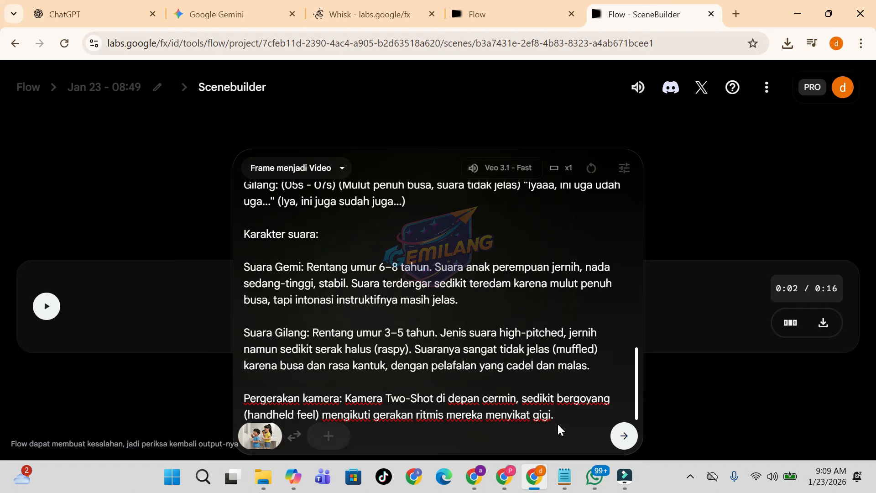
left_click(626, 437)
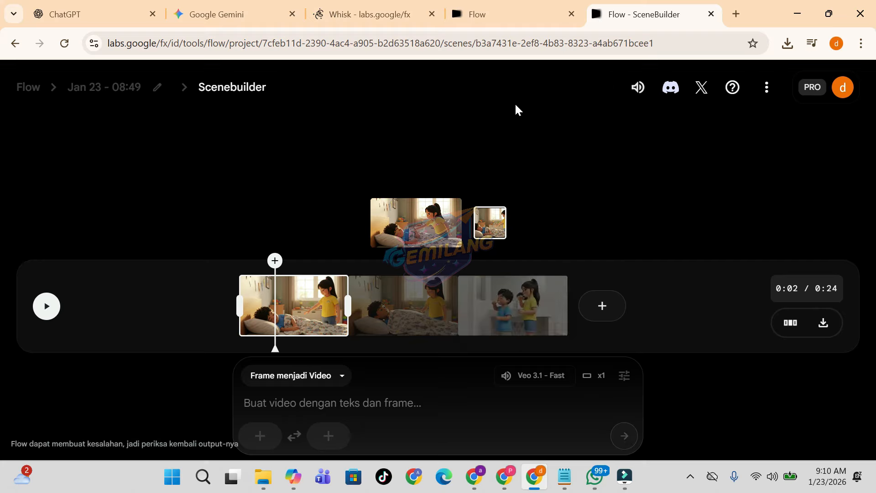
left_click(46, 306)
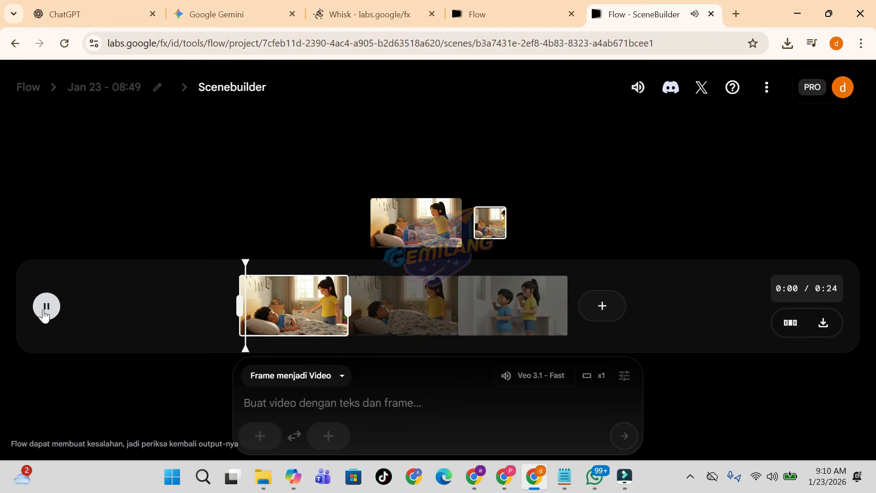
Switch to Gemini and copy the text of "Scene 4: Siap Berangkat" from "Visual" through "Outfit"
left_click(216, 14)
scroll(259, 252, "down", 3)
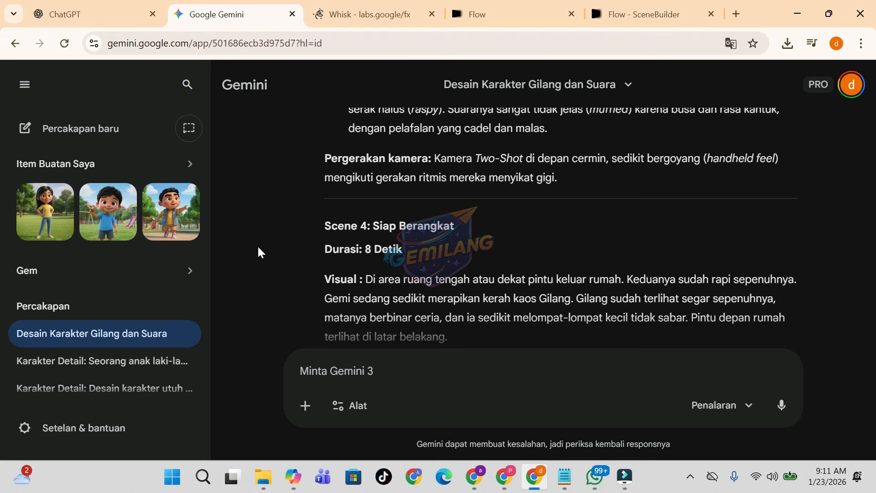
scroll(258, 252, "down", 1)
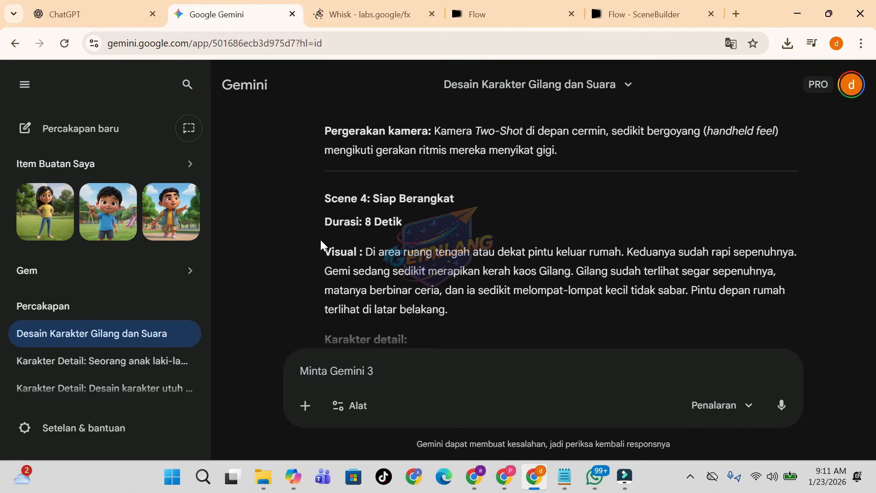
left_click_drag(323, 251, 351, 242)
left_click_drag(453, 286, 529, 333)
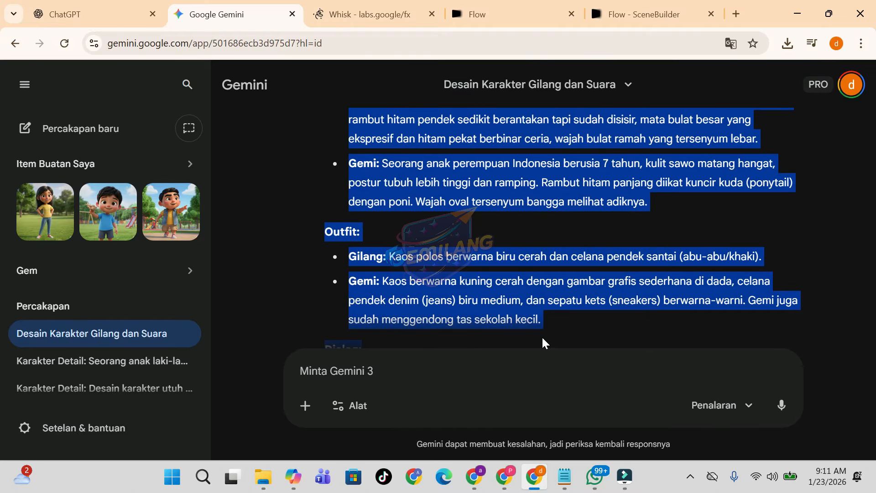
key("ctrl+c")
Switch to Whisk, generate the Scene 4 image from the copied text and download the last result of Gemi behind Gilang near the door
left_click(370, 14)
left_click(510, 365)
key("ctrl+v")
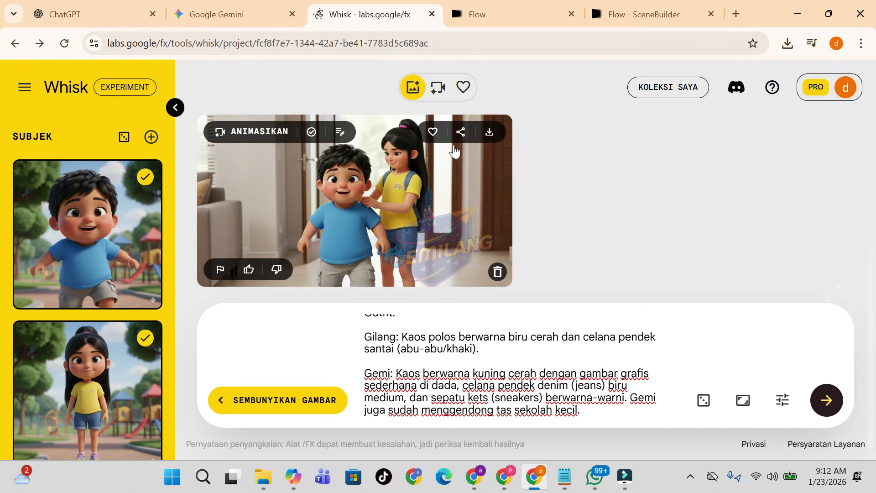
left_click(768, 215)
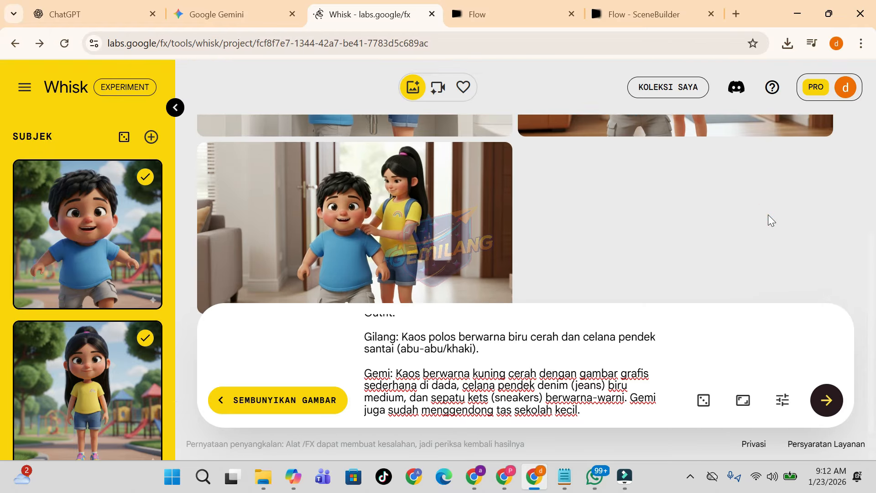
scroll(769, 221, "down", 3)
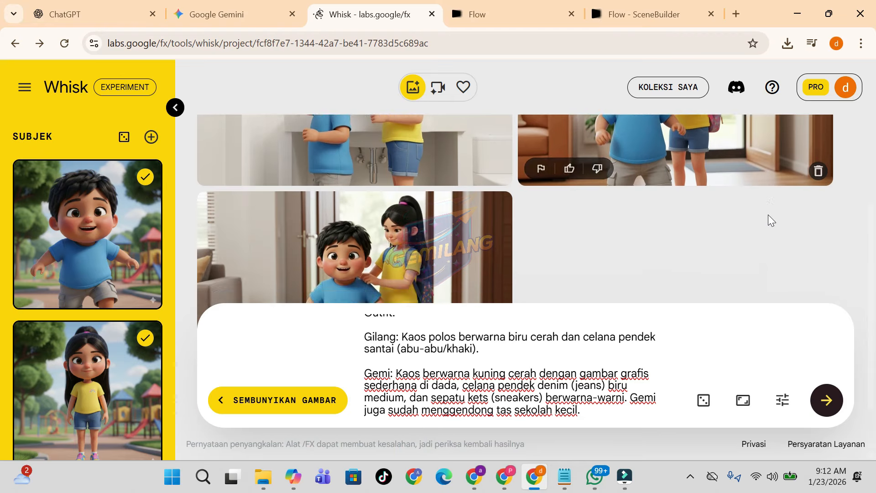
left_click(490, 147)
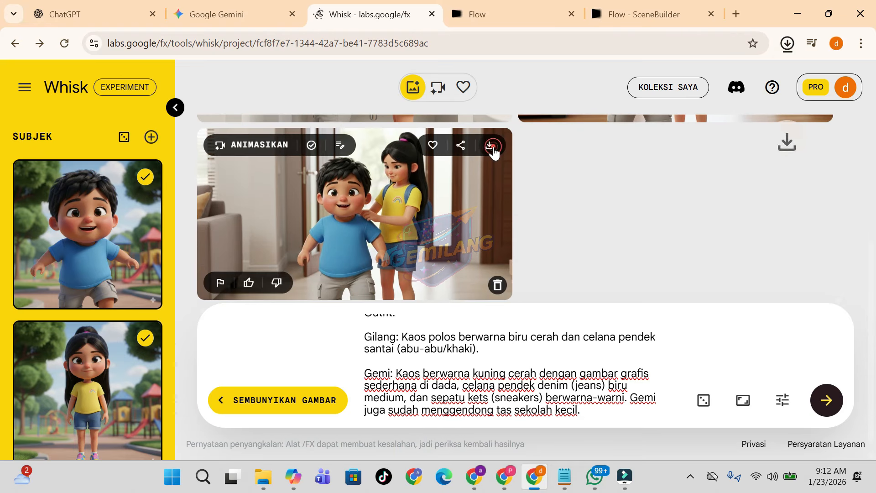
Switch to Flow and upload the downloaded Scene 4 image as the starting frame, cropped as "Lanskap"
left_click(639, 9)
left_click(256, 438)
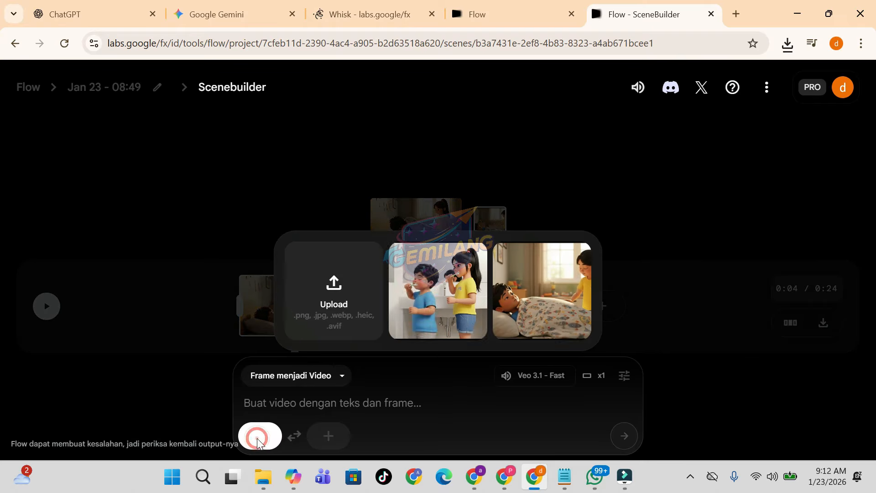
left_click(335, 283)
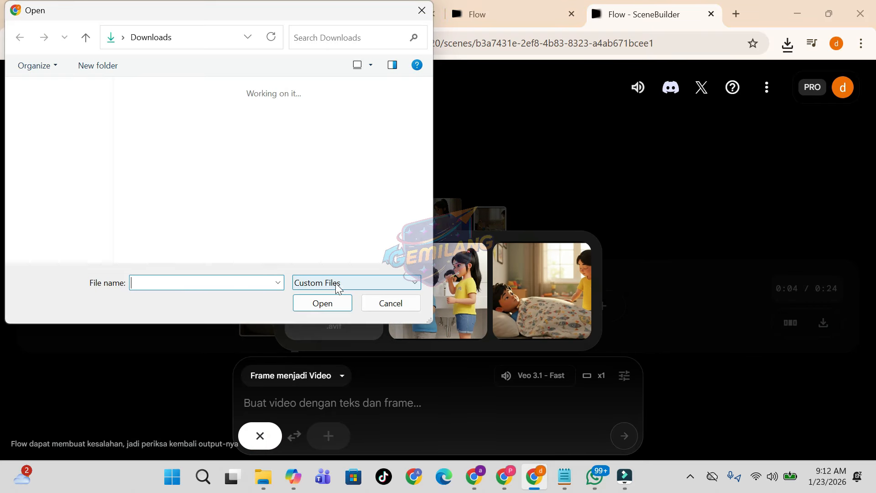
left_click(149, 156)
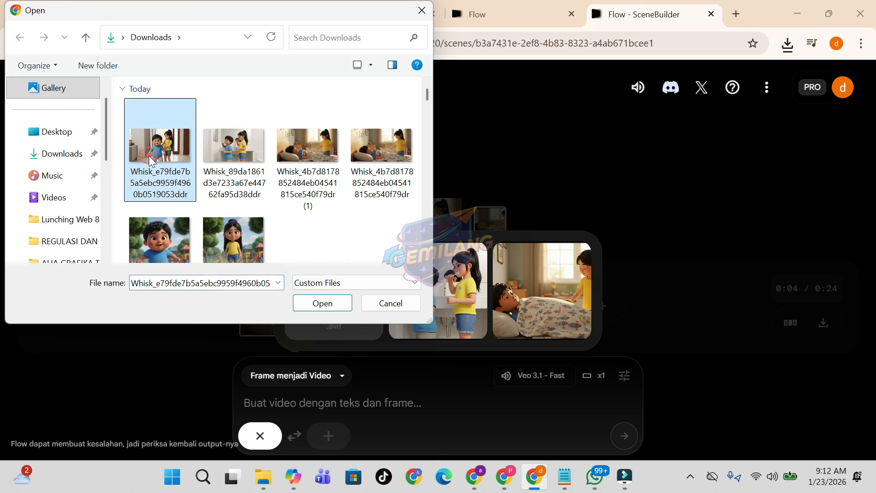
left_click(326, 305)
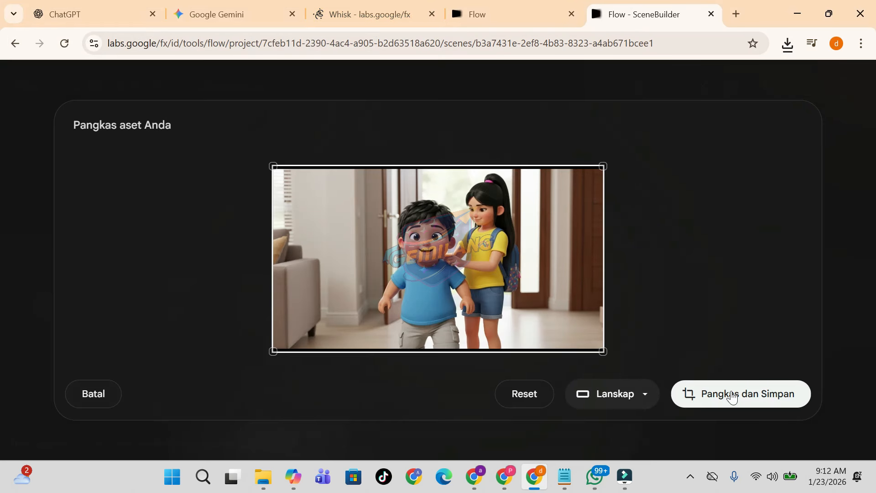
left_click(729, 399)
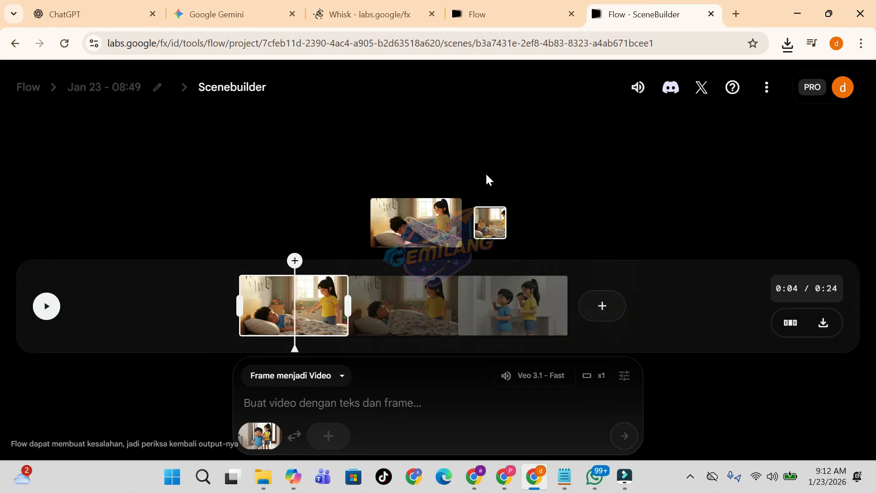
Switch to Gemini, copy Scene 4's text from "Visual" through "Pergerakan kamera" and return to Flow
left_click(210, 14)
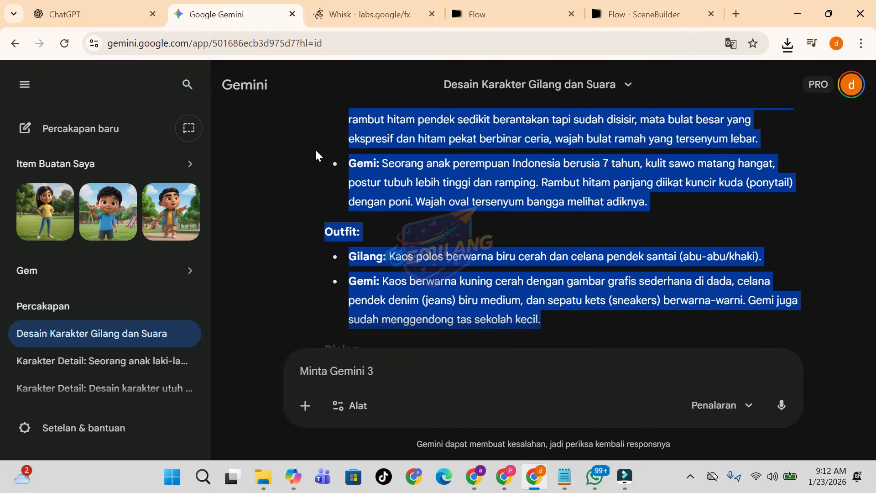
scroll(292, 157, "down", 7)
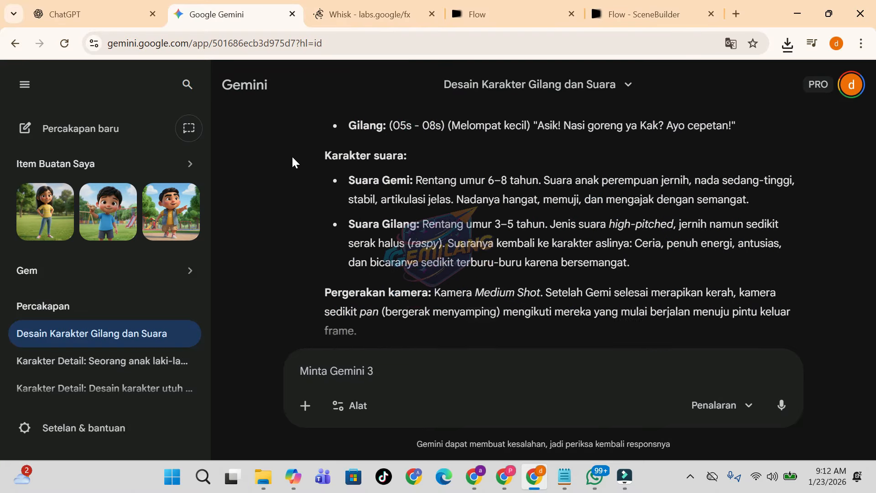
scroll(292, 158, "up", 6)
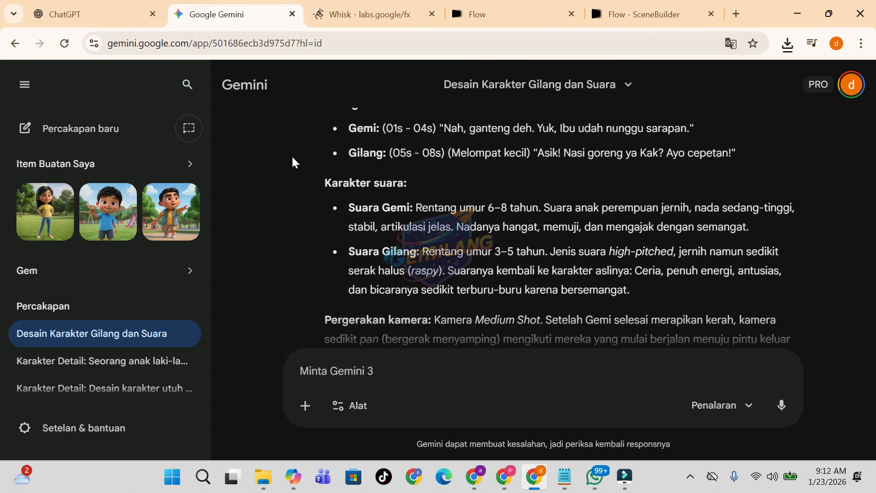
scroll(292, 158, "up", 5)
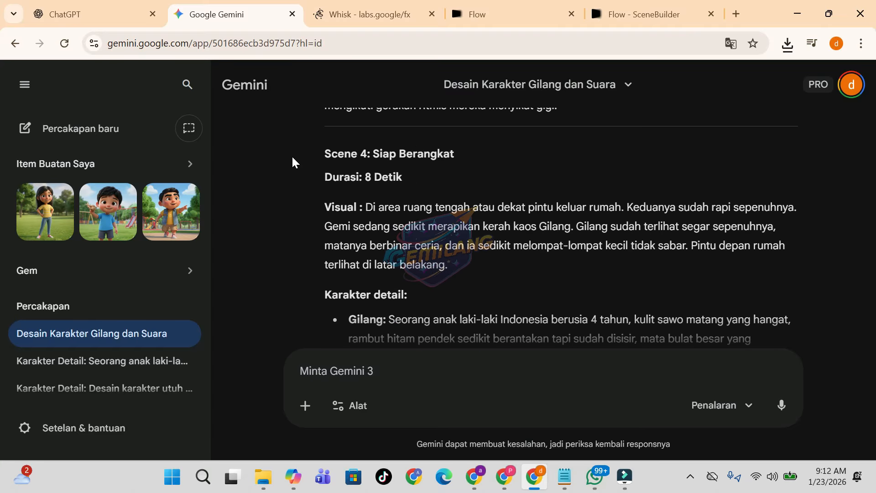
left_click_drag(321, 210, 519, 296)
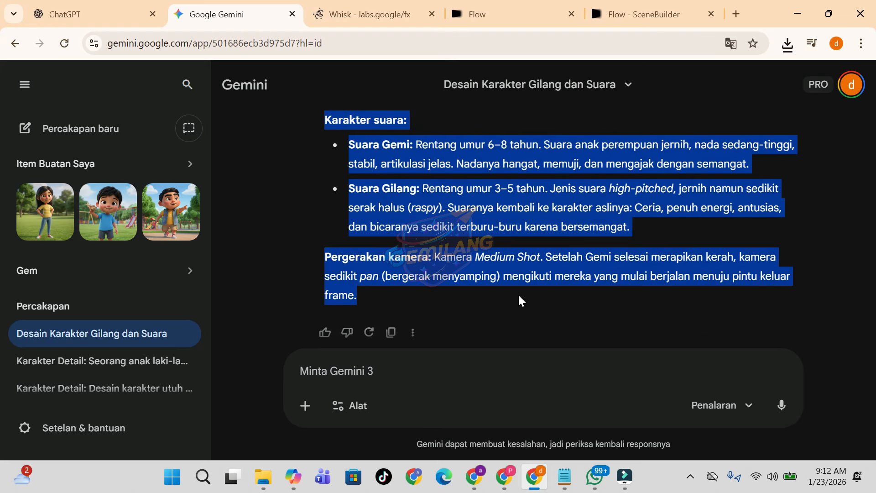
left_click(645, 9)
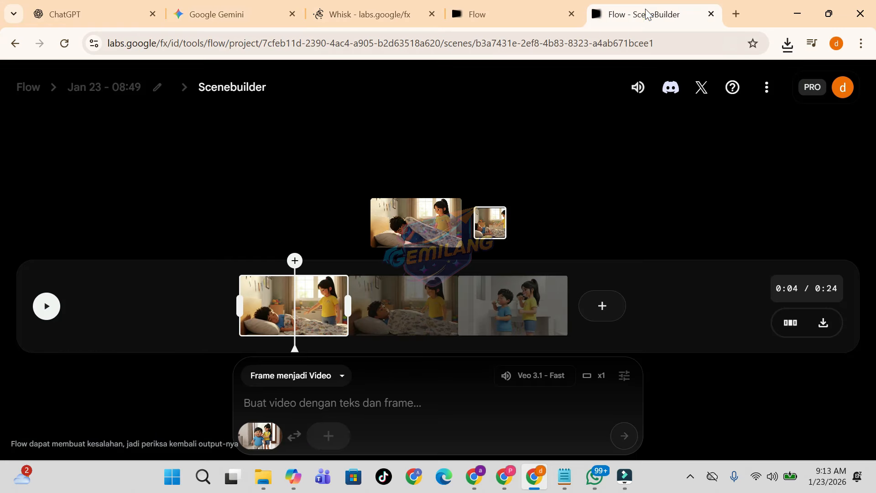
Paste the copied Scene 4 text as the prompt and generate the Scene 4 video from its starting frame
left_click(387, 402)
key("ctrl+v")
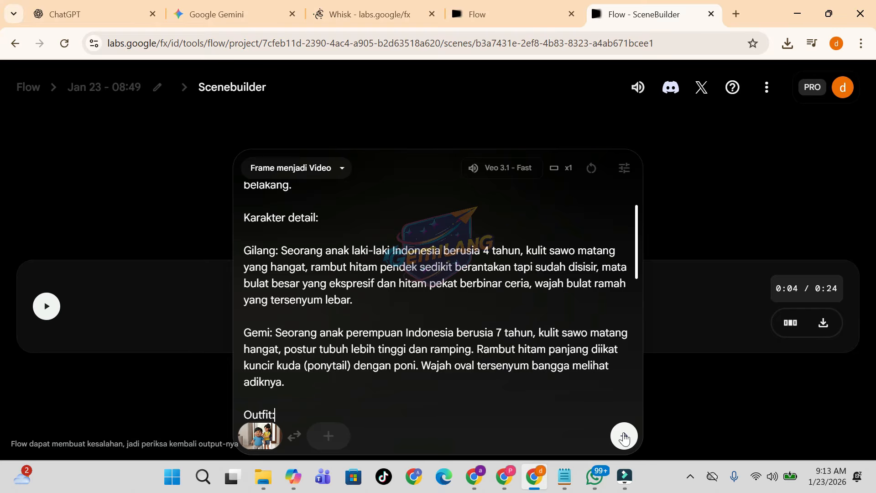
left_click(624, 437)
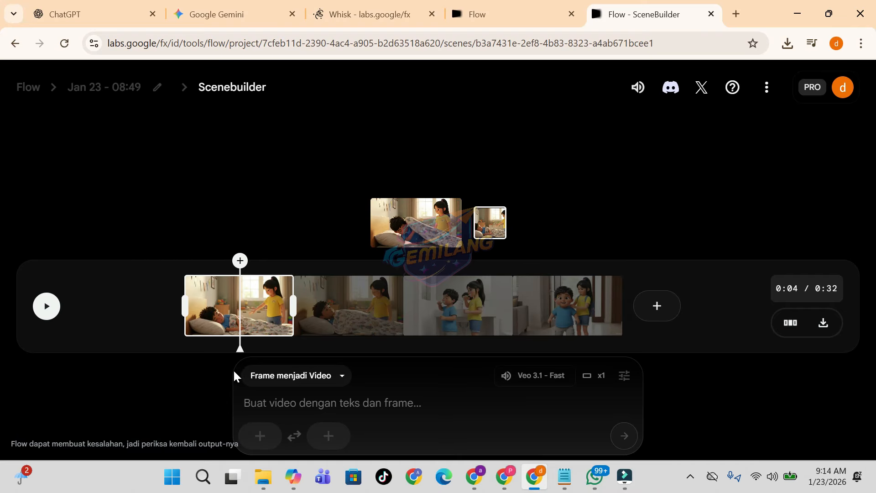
Preview the start of the assembled four-scene timeline, stop playback and download the combined video
left_click(47, 308)
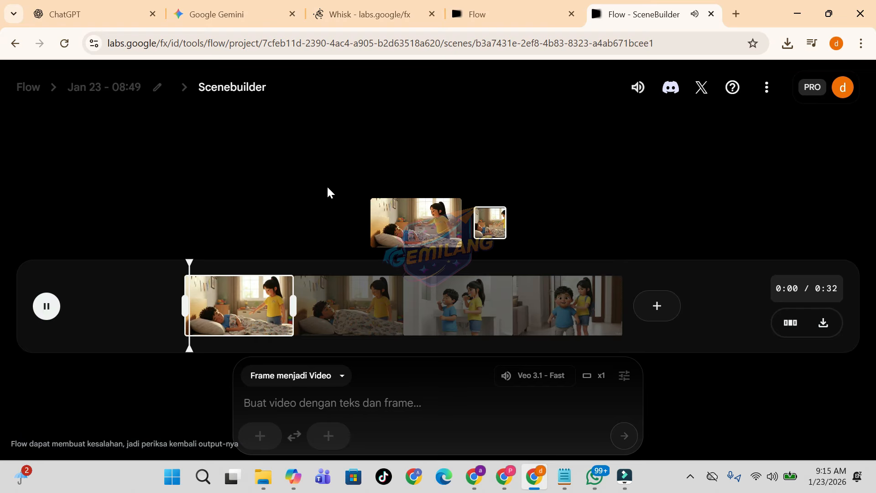
left_click(47, 306)
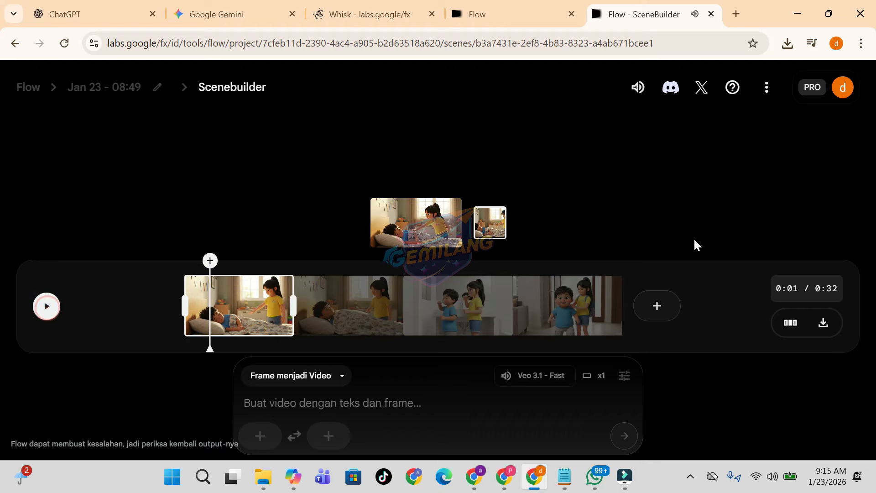
left_click(824, 323)
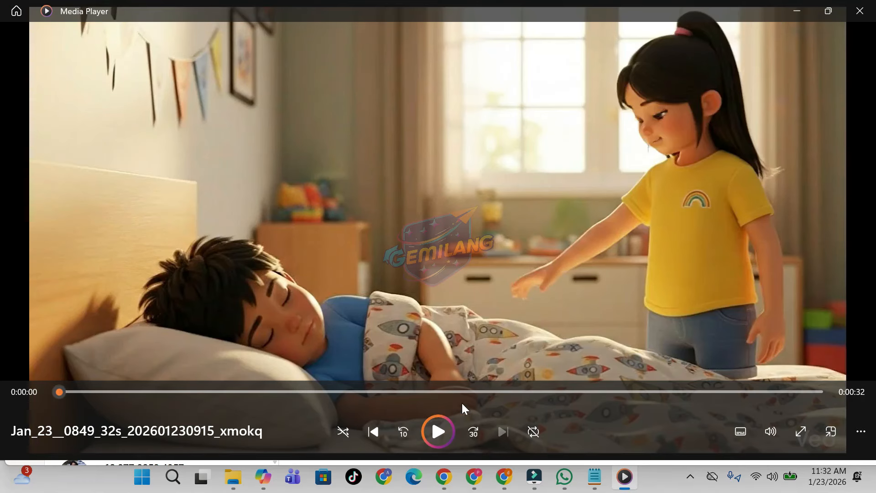
left_click(442, 427)
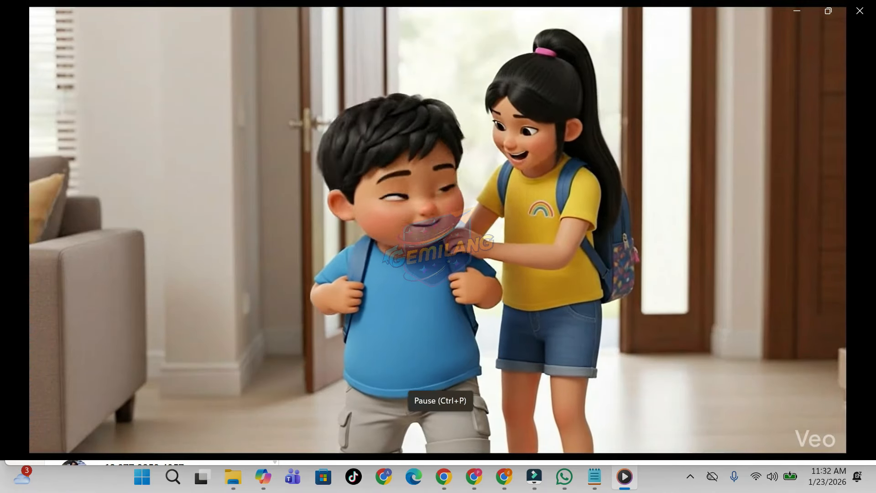
mouse_move(539, 348)
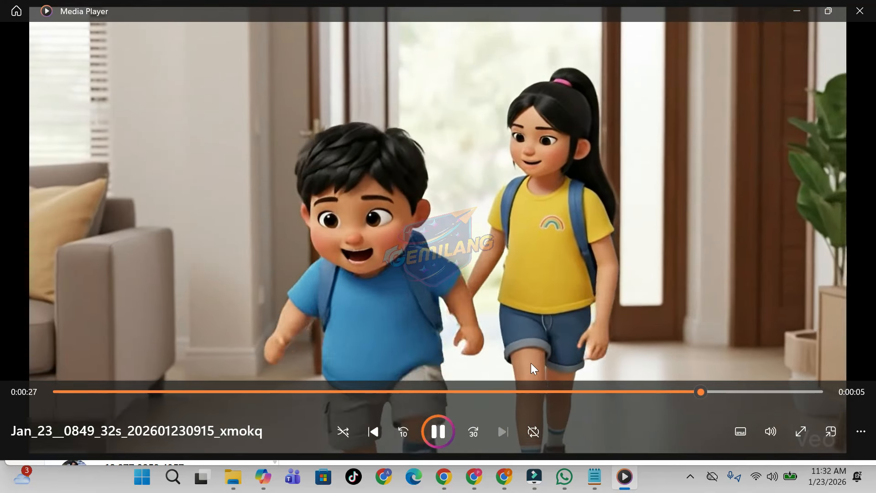